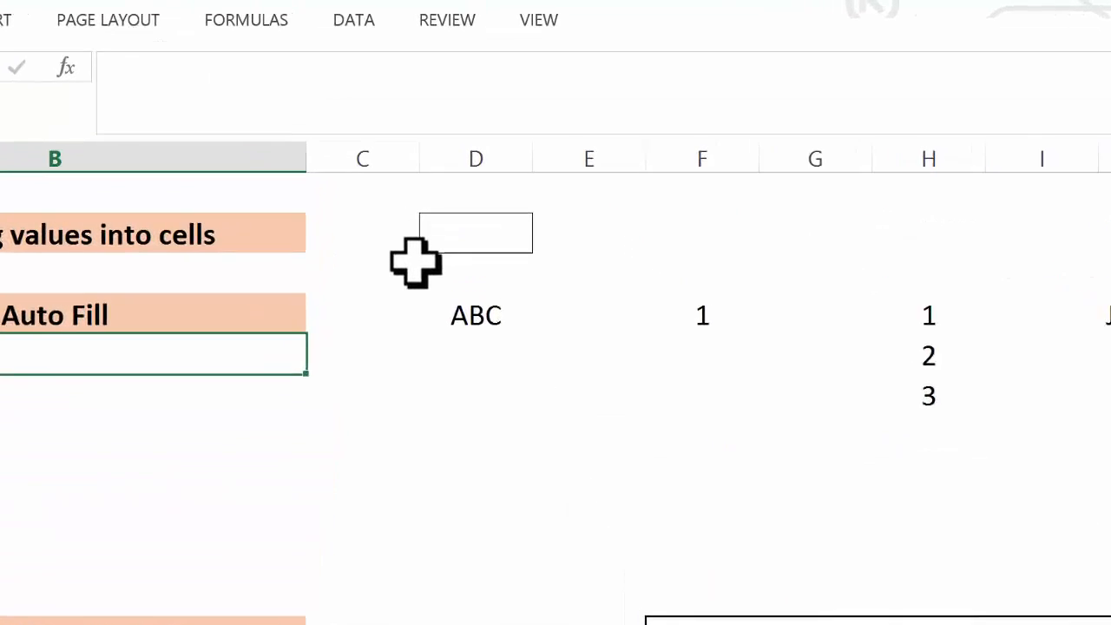
- Enter the value 2 in cell D4 and the value 3 in cell E4
{"action": "left_click", "coordinate": [429, 295]}
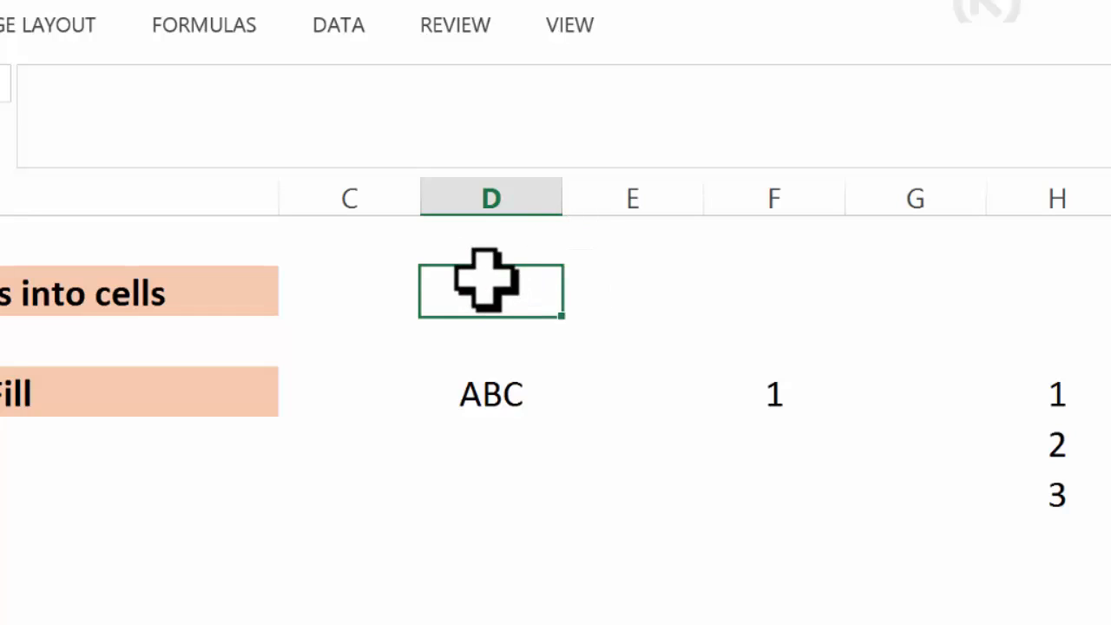
{"action": "type", "text": "2"}
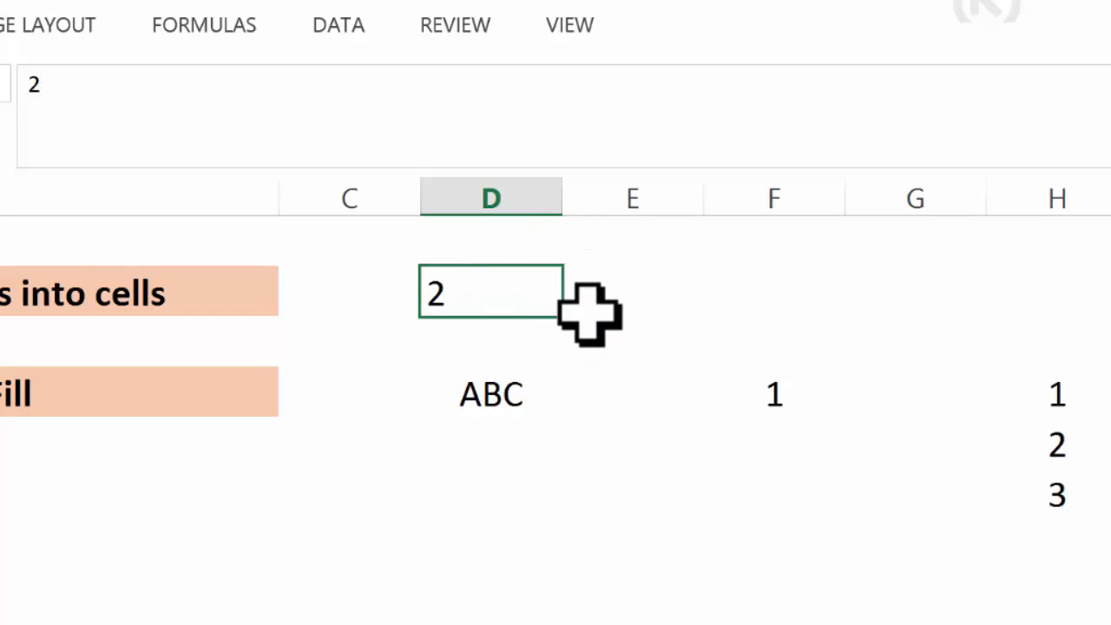
{"action": "left_click", "coordinate": [588, 310]}
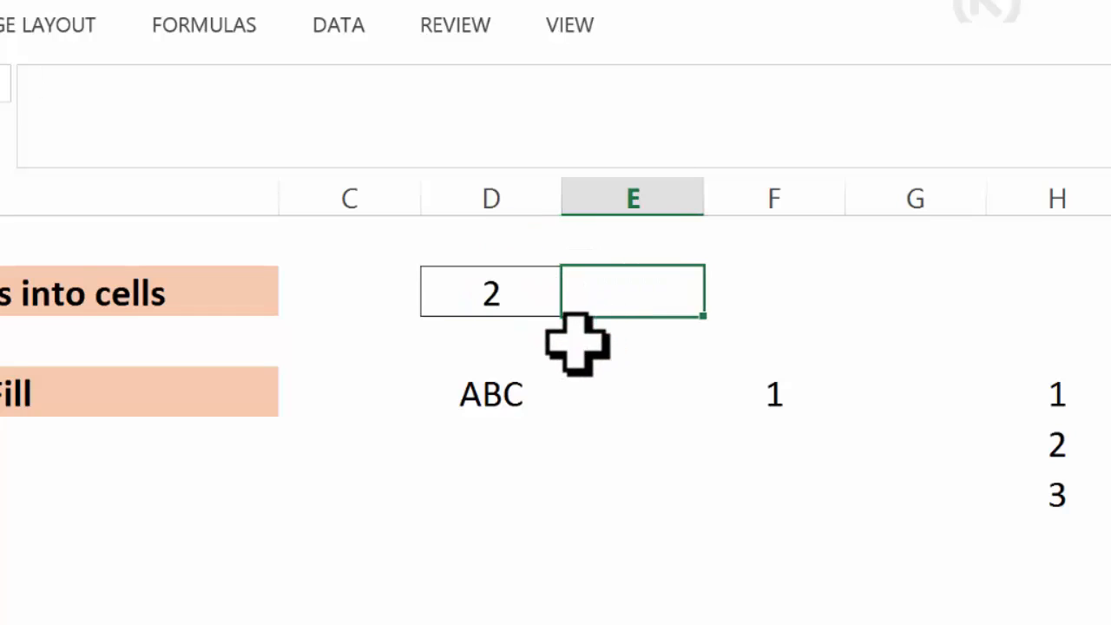
{"action": "left_click", "coordinate": [505, 297]}
{"action": "left_click", "coordinate": [631, 287]}
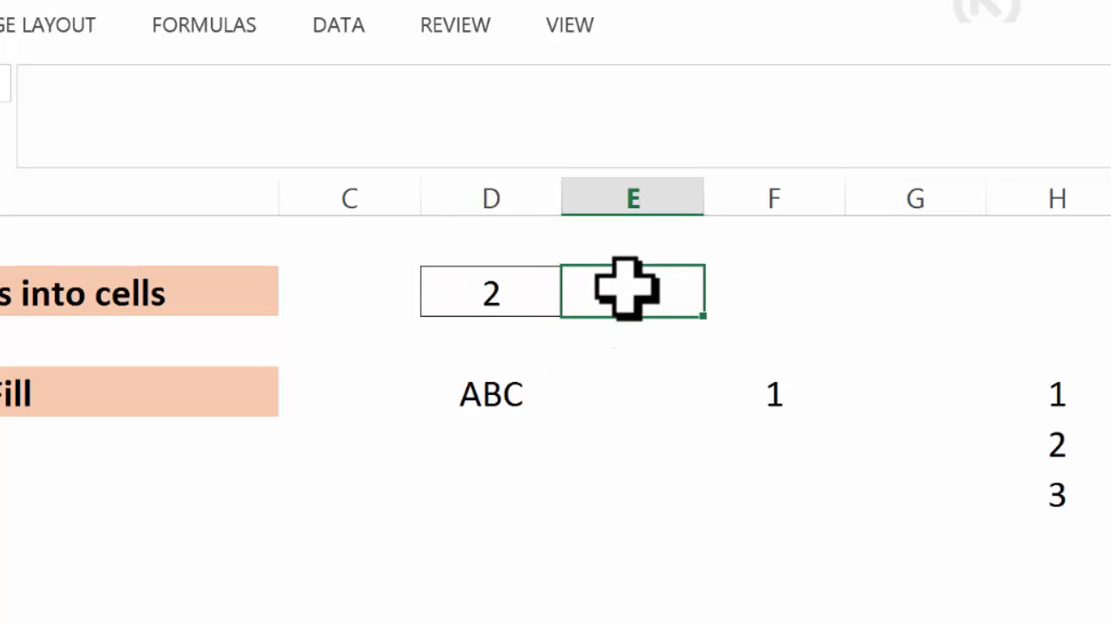
{"action": "type", "text": "3"}
{"action": "left_click", "coordinate": [613, 354]}
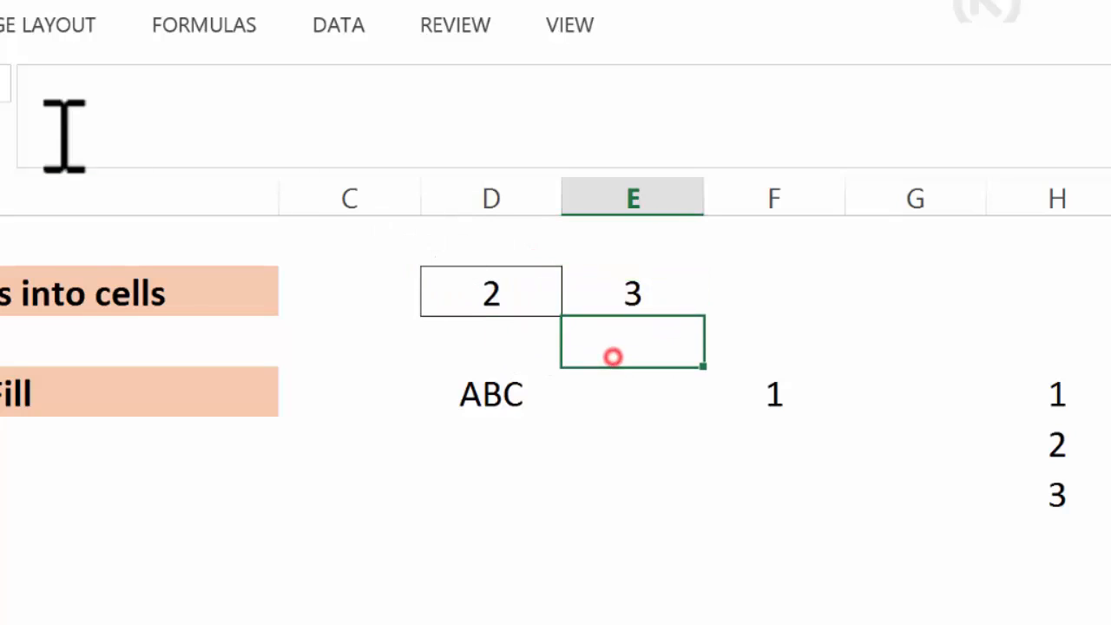
- Enter the text "Long Formulas" in cell E5 using the formula bar, and undo the entry
{"action": "left_click", "coordinate": [126, 105]}
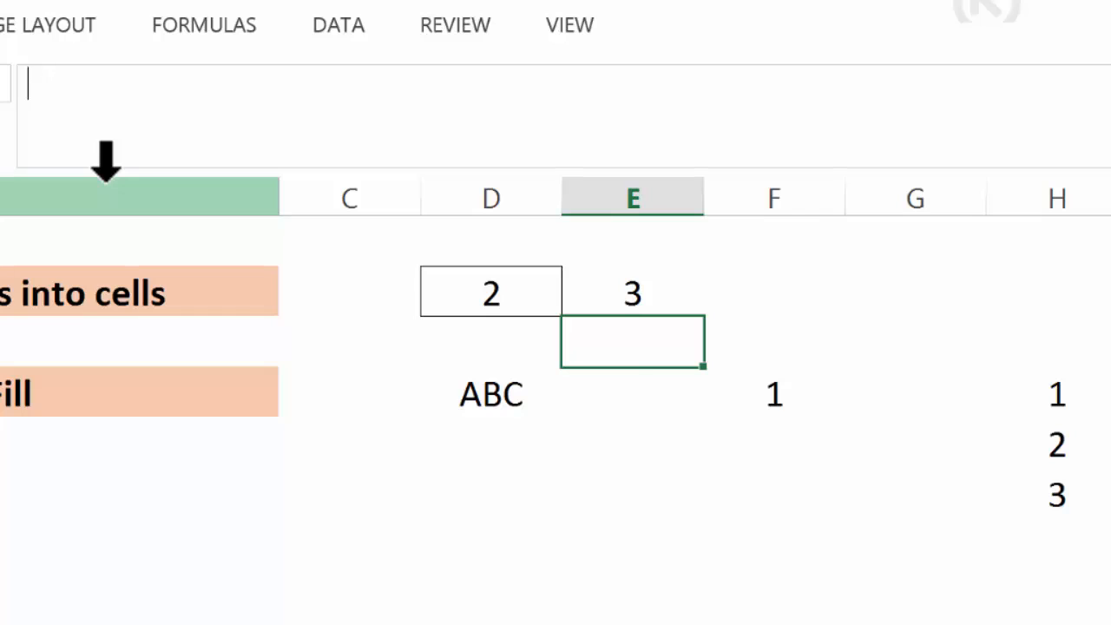
{"action": "type", "text": "Formulas"}
{"action": "key", "text": "Return"}
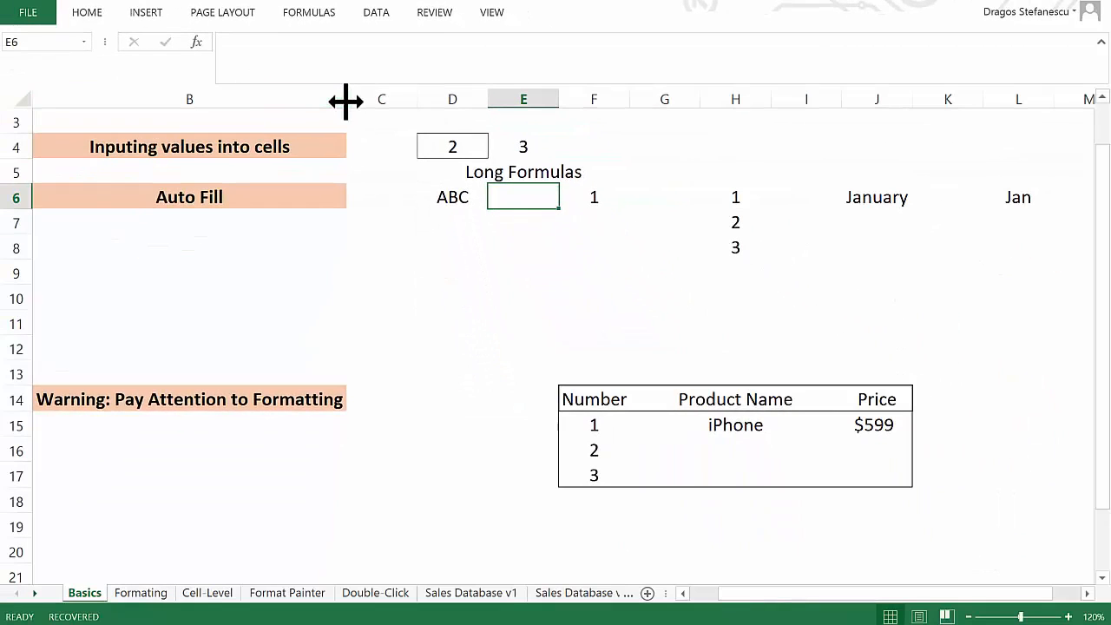
{"action": "key", "text": "ctrl+z"}
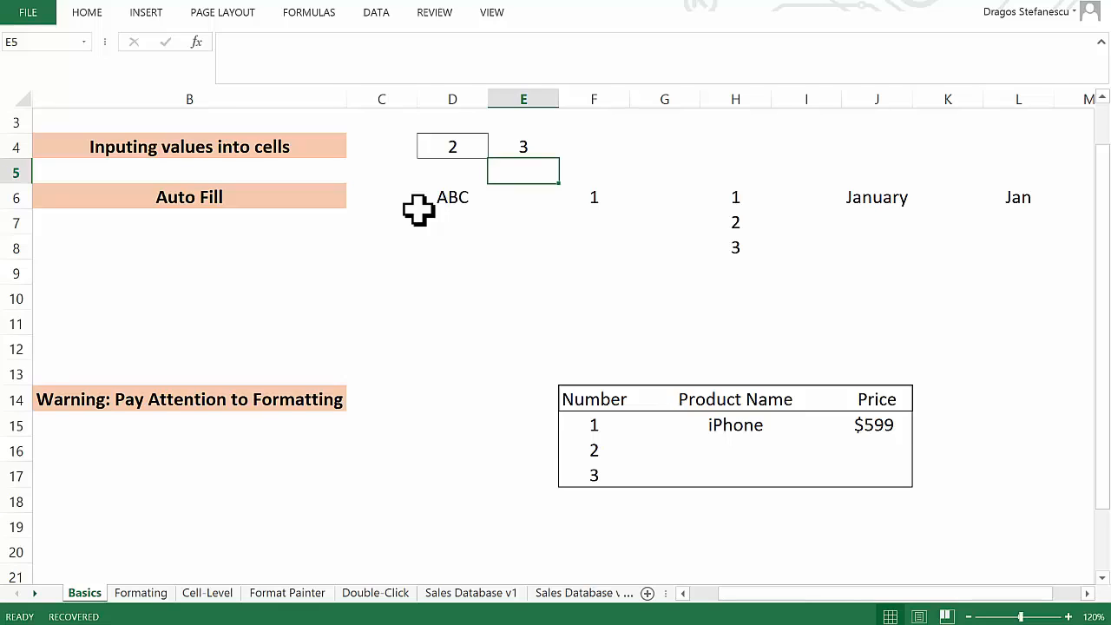
- Auto-fill ABC from cell D6 down to D12
{"action": "left_click", "coordinate": [453, 201]}
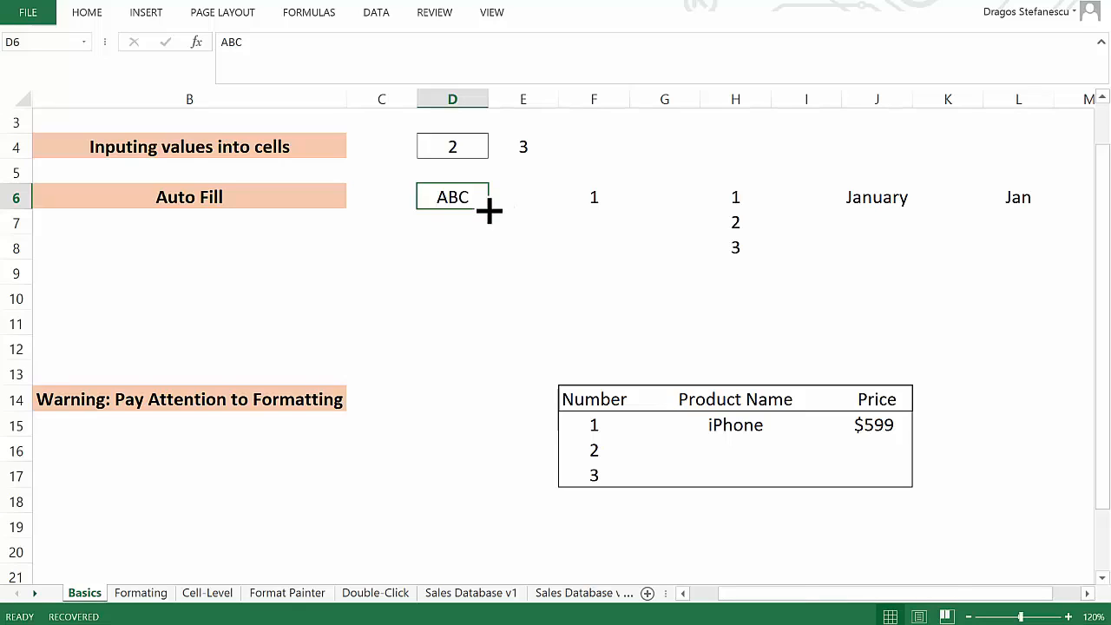
{"action": "left_click_drag", "start_coordinate": [489, 209], "coordinate": [486, 356]}
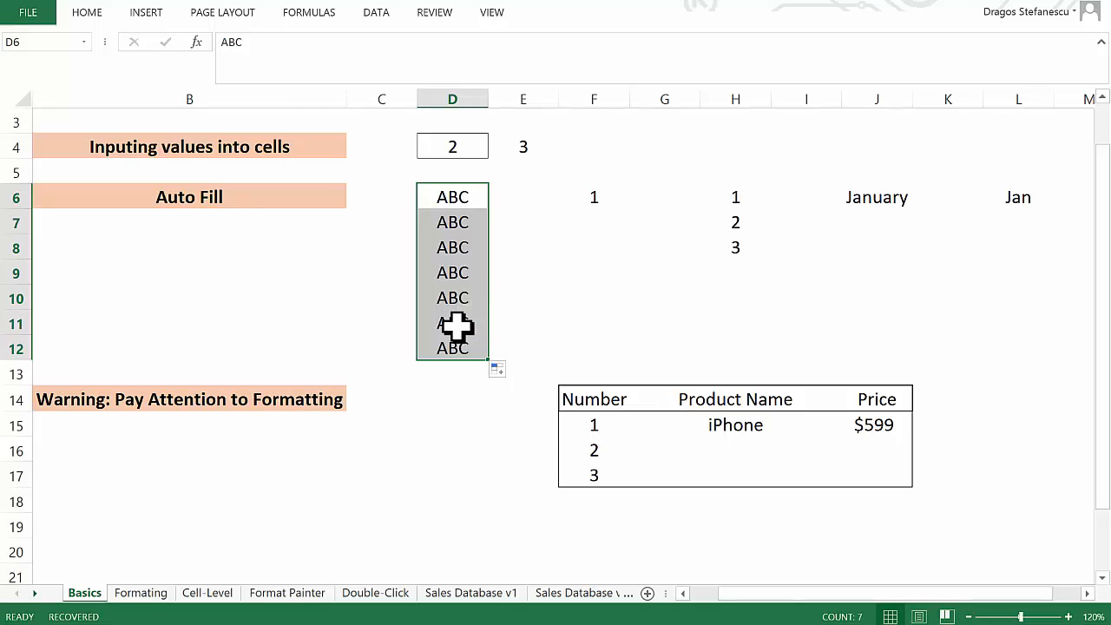
{"action": "left_click", "coordinate": [485, 217]}
{"action": "left_click", "coordinate": [472, 202]}
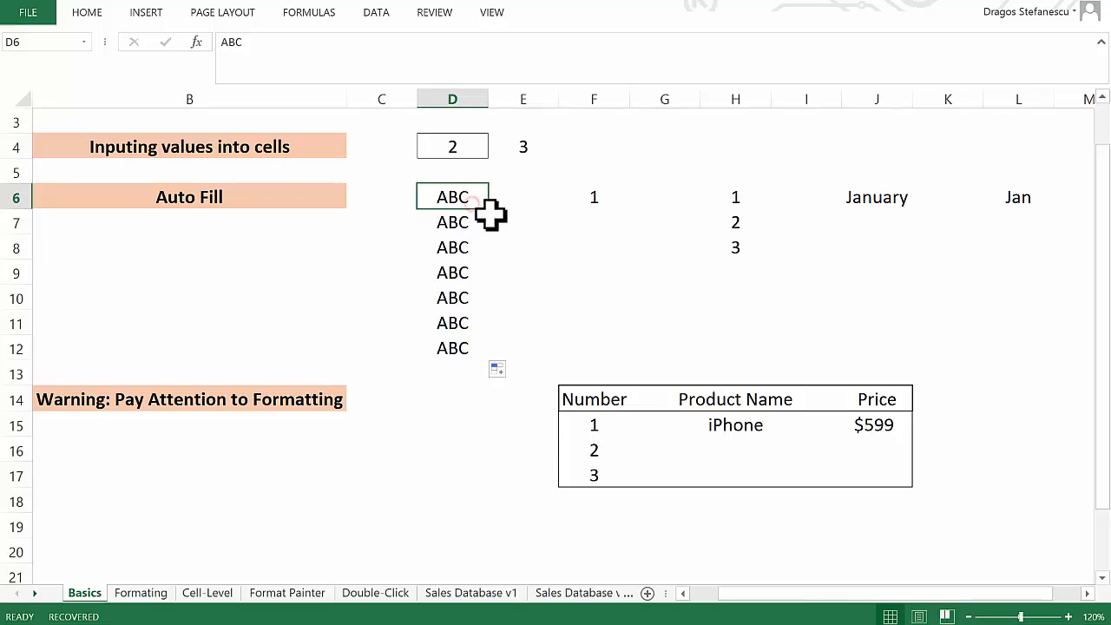
- Auto-fill ABC from D6 sideways into the neighbouring cells C6 and E6, and undo all the ABC fills
{"action": "left_click_drag", "start_coordinate": [488, 210], "coordinate": [379, 201]}
{"action": "left_click", "coordinate": [478, 203]}
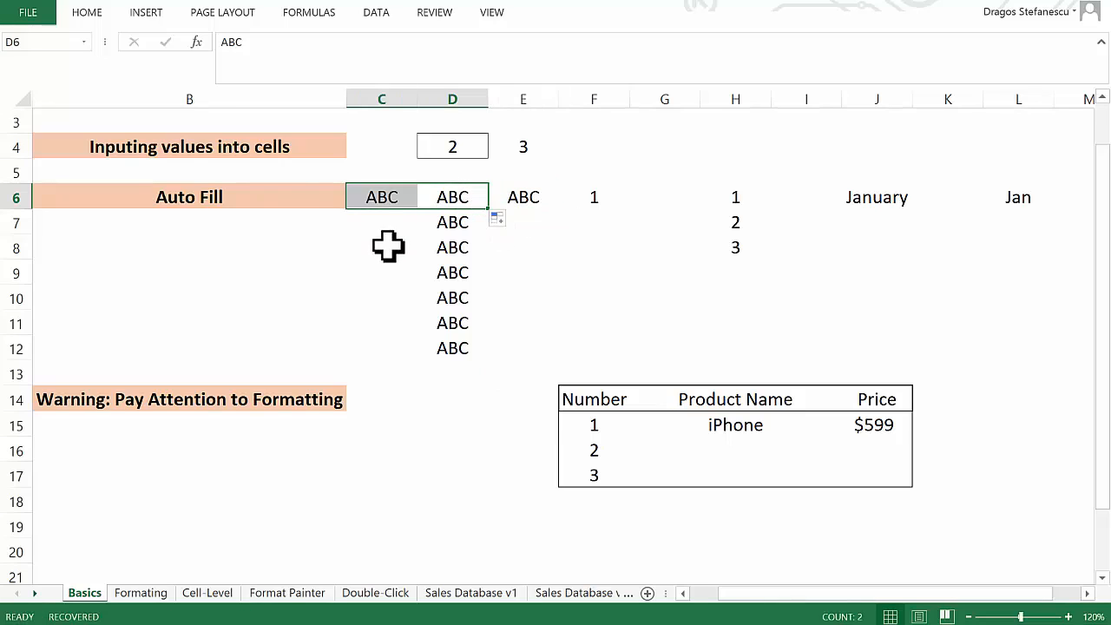
{"action": "left_click", "coordinate": [390, 246]}
{"action": "left_click", "coordinate": [480, 246]}
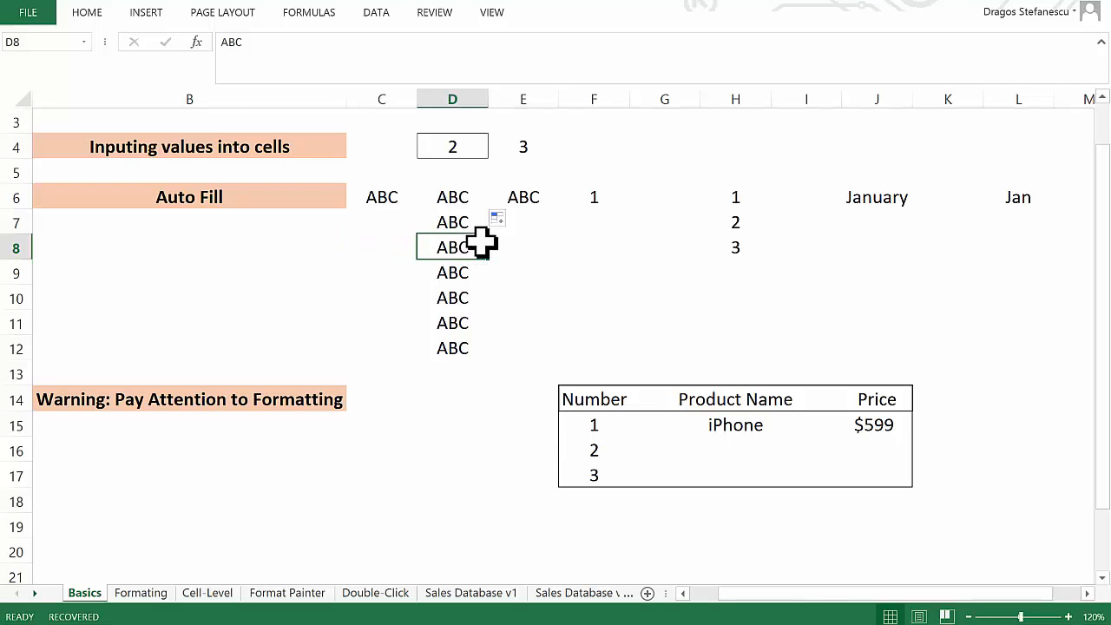
{"action": "key", "text": "ctrl+z"}
{"action": "key", "text": "ctrl+z"}
{"action": "left_click", "coordinate": [491, 246]}
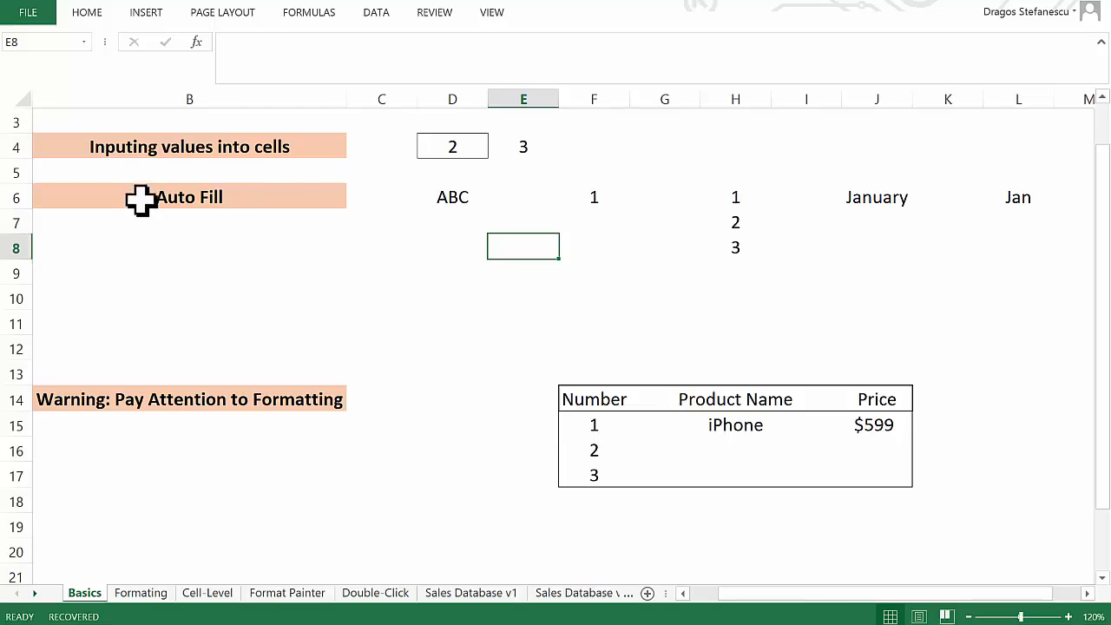
- Auto-fill the single 1 from F6 down to F11, and undo the fill
{"action": "left_click", "coordinate": [578, 195]}
{"action": "left_click_drag", "start_coordinate": [629, 208], "coordinate": [627, 324]}
{"action": "left_click", "coordinate": [662, 267]}
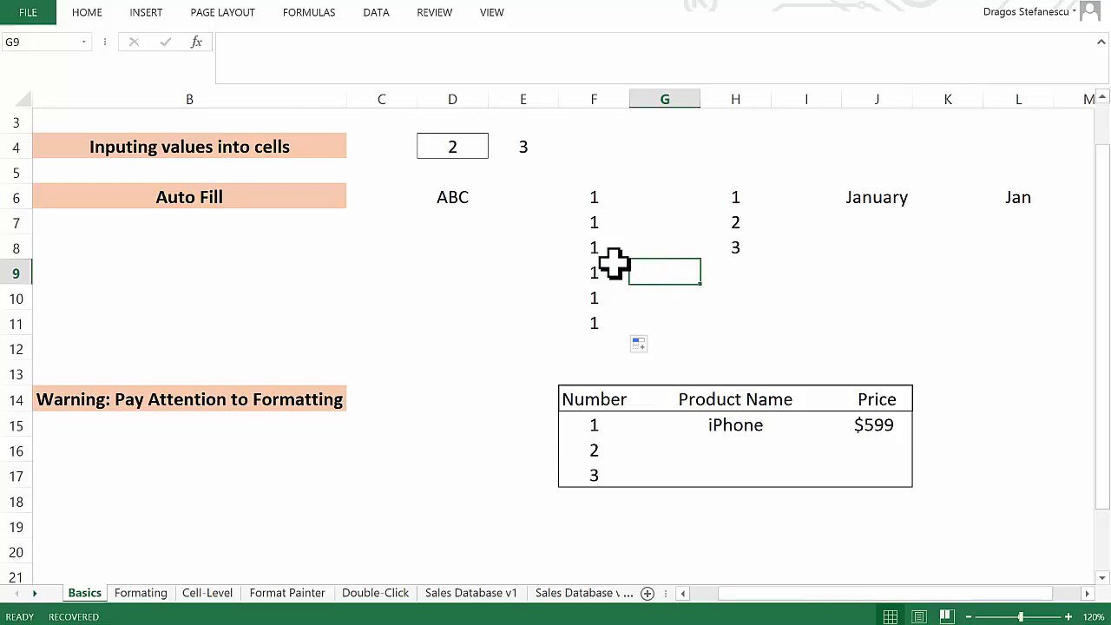
{"action": "key", "text": "ctrl+z"}
{"action": "left_click", "coordinate": [598, 226]}
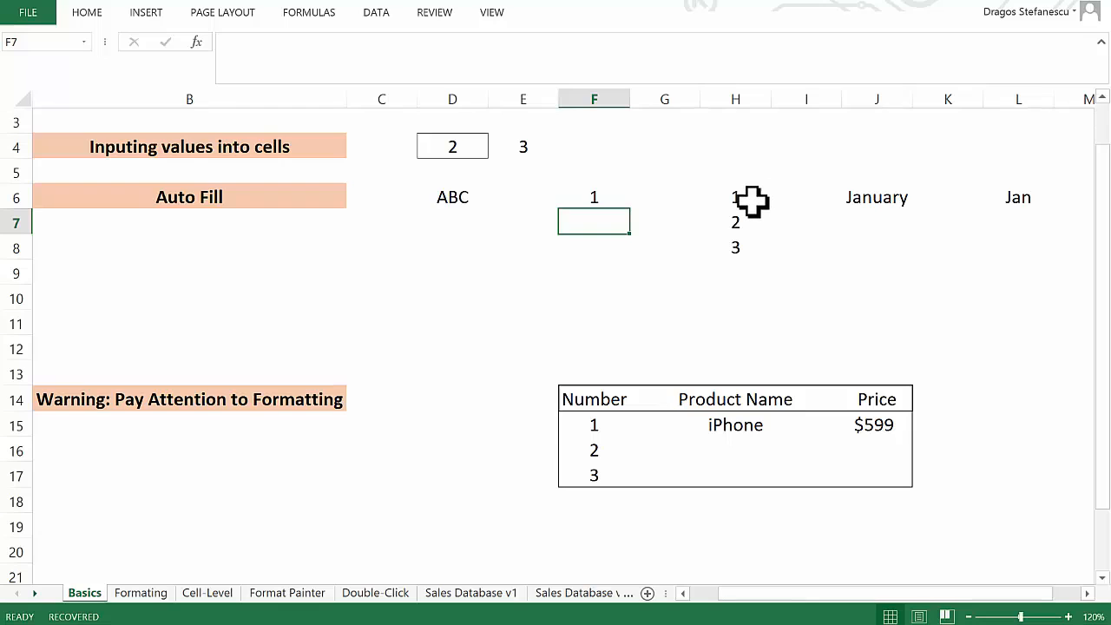
- Extend the 1, 2, 3 series in H6:H8 by auto-fill to H12 and further down the column, and undo both fills
{"action": "left_click_drag", "start_coordinate": [750, 203], "coordinate": [774, 332]}
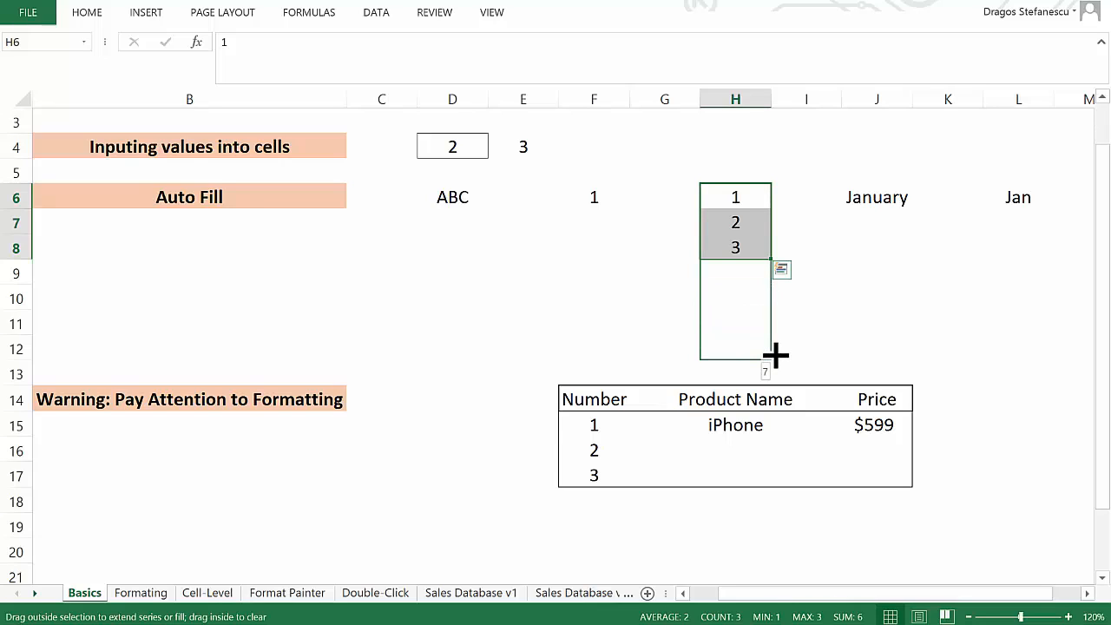
{"action": "left_click_drag", "start_coordinate": [773, 352], "coordinate": [773, 347]}
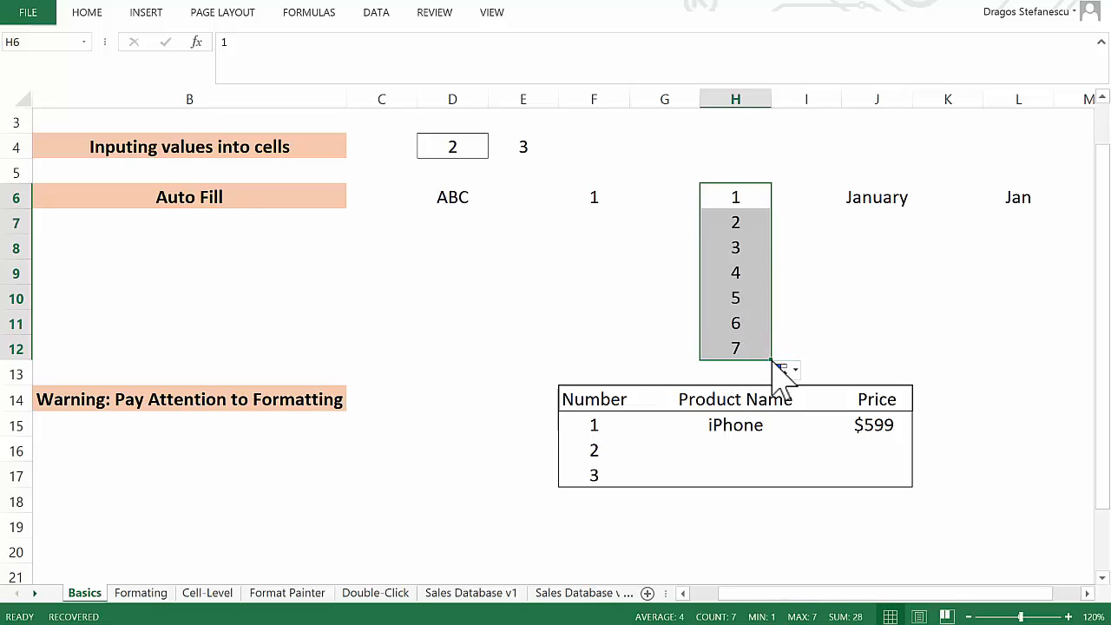
{"action": "left_click_drag", "start_coordinate": [775, 358], "coordinate": [786, 531]}
{"action": "key", "text": "ctrl+z"}
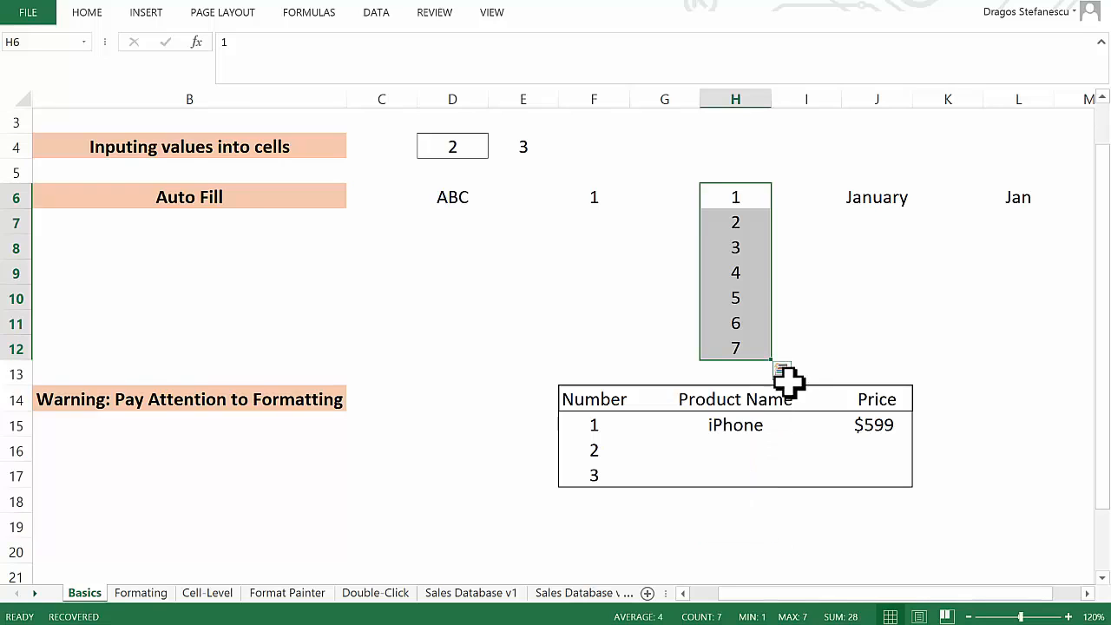
{"action": "key", "text": "ctrl+z"}
{"action": "left_click", "coordinate": [781, 270]}
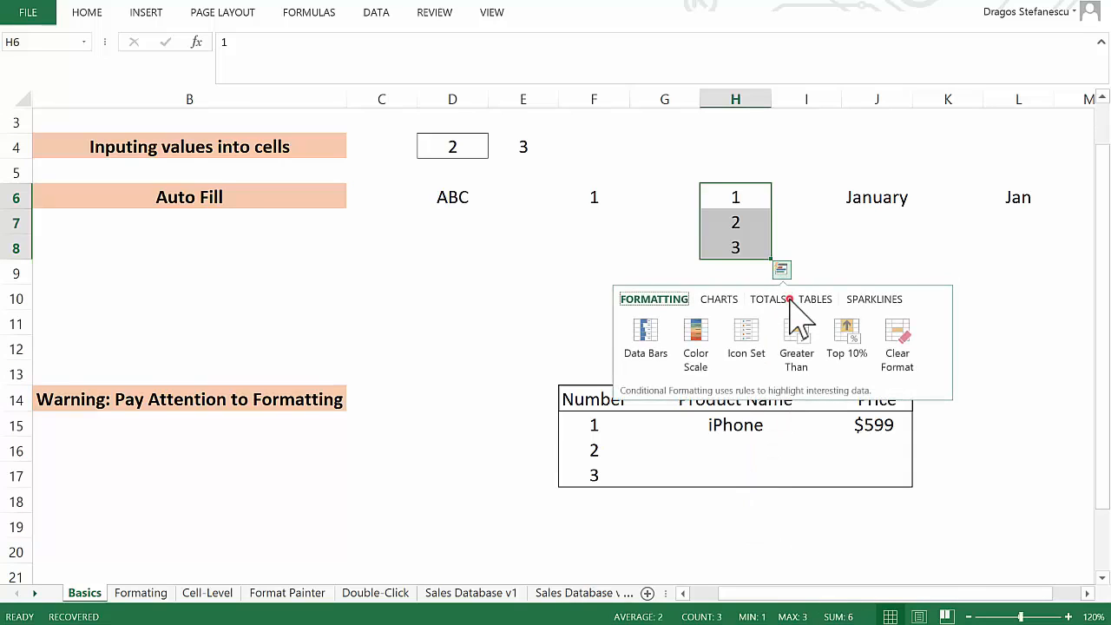
{"action": "left_click", "coordinate": [792, 299]}
{"action": "left_click", "coordinate": [796, 212]}
- Enter the letter a in cell I6 and auto-fill it down to I12
{"action": "left_click", "coordinate": [788, 199]}
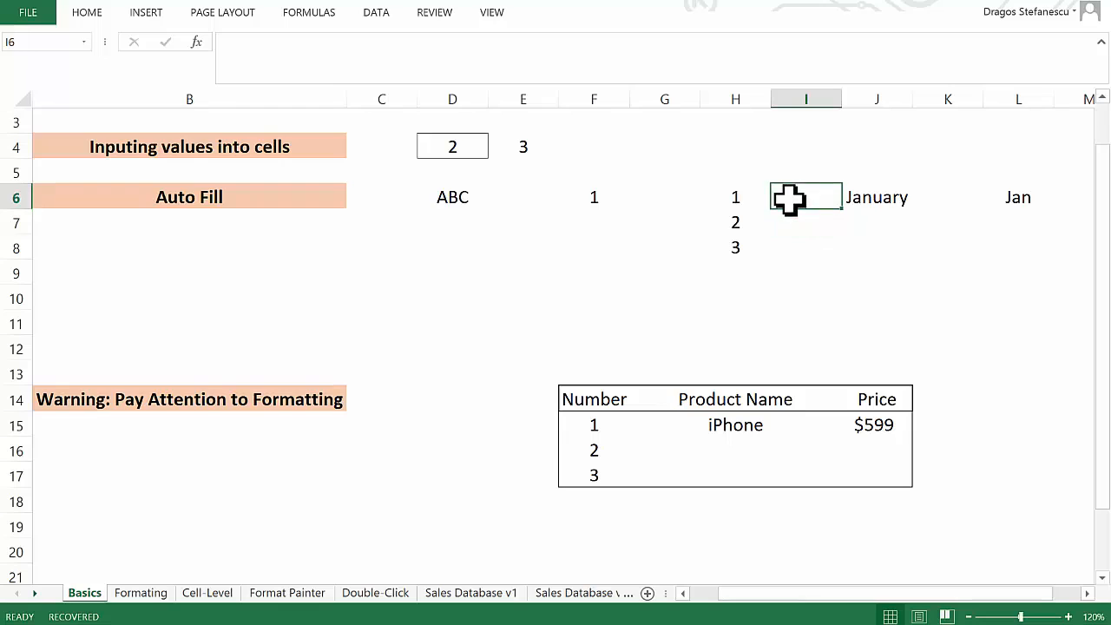
{"action": "left_click", "coordinate": [839, 245]}
{"action": "left_click", "coordinate": [835, 205]}
{"action": "left_click_drag", "start_coordinate": [842, 209], "coordinate": [845, 359]}
{"action": "left_click", "coordinate": [903, 301]}
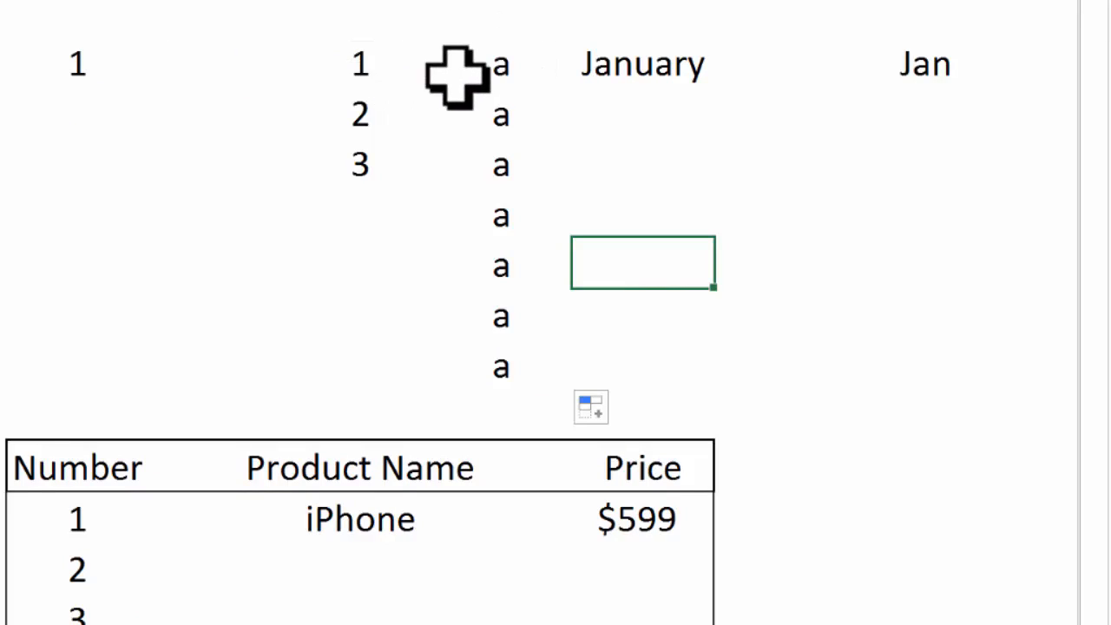
- Auto-fill the 1, 2, 3 series in H6:H8 down to 7 in H12, matching the length of the adjacent column of a's
{"action": "left_click_drag", "start_coordinate": [496, 63], "coordinate": [496, 377]}
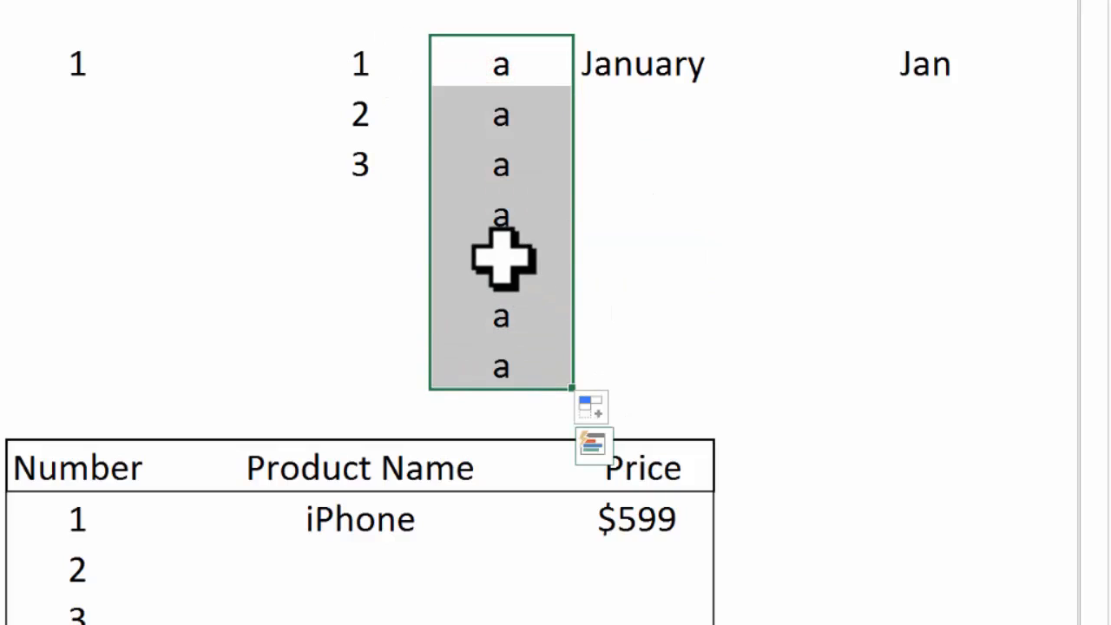
{"action": "left_click", "coordinate": [377, 74]}
{"action": "left_click_drag", "start_coordinate": [380, 158], "coordinate": [379, 179]}
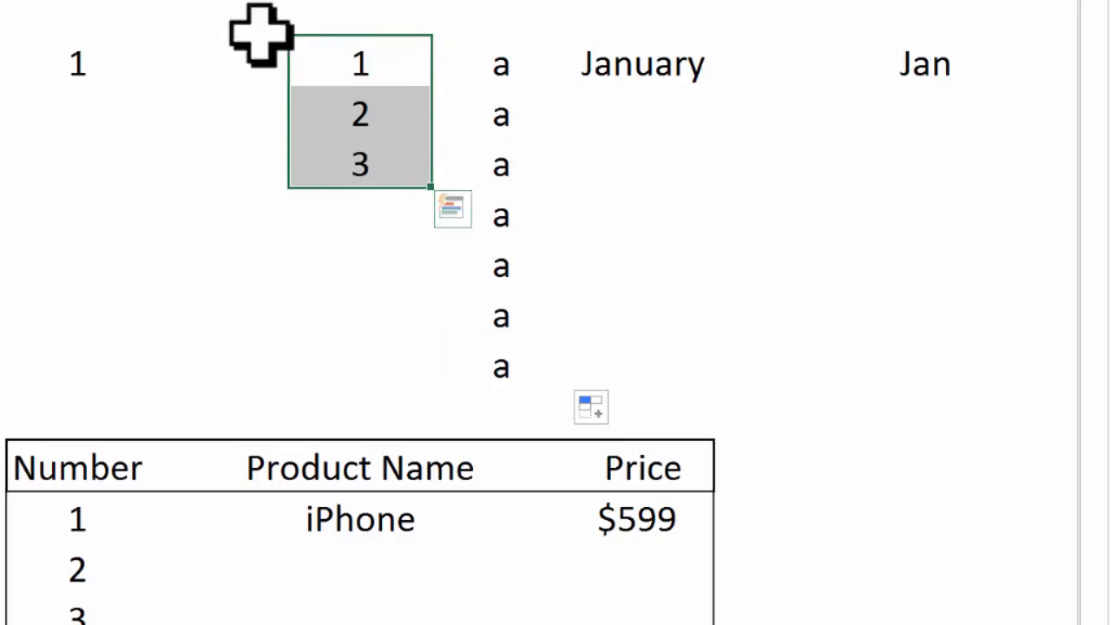
{"action": "double_click", "coordinate": [434, 188]}
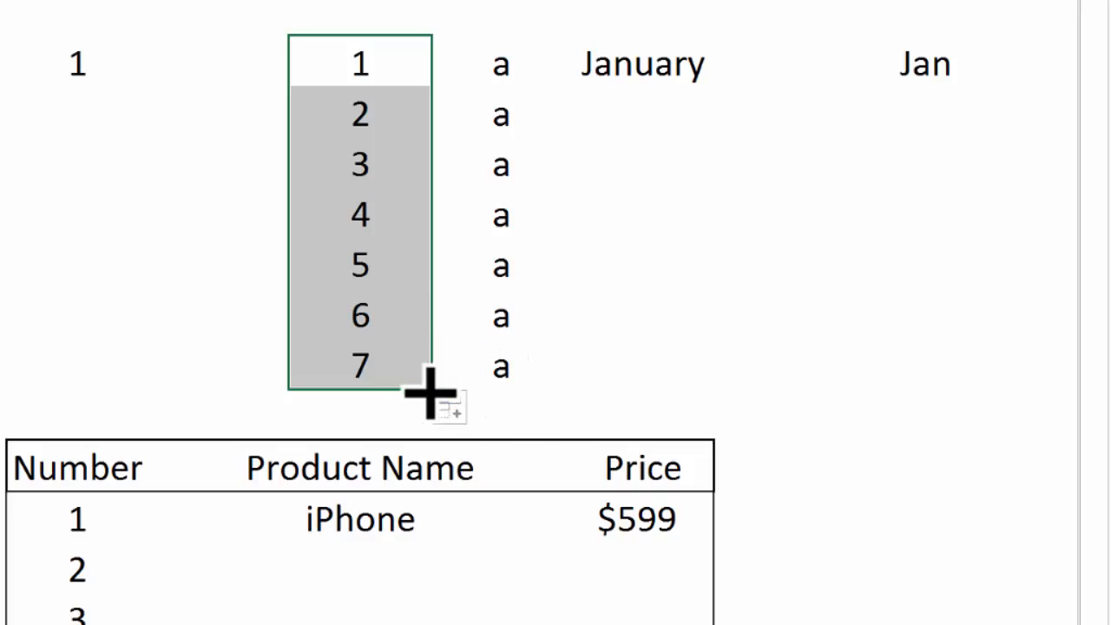
{"action": "left_click_drag", "start_coordinate": [430, 393], "coordinate": [430, 187]}
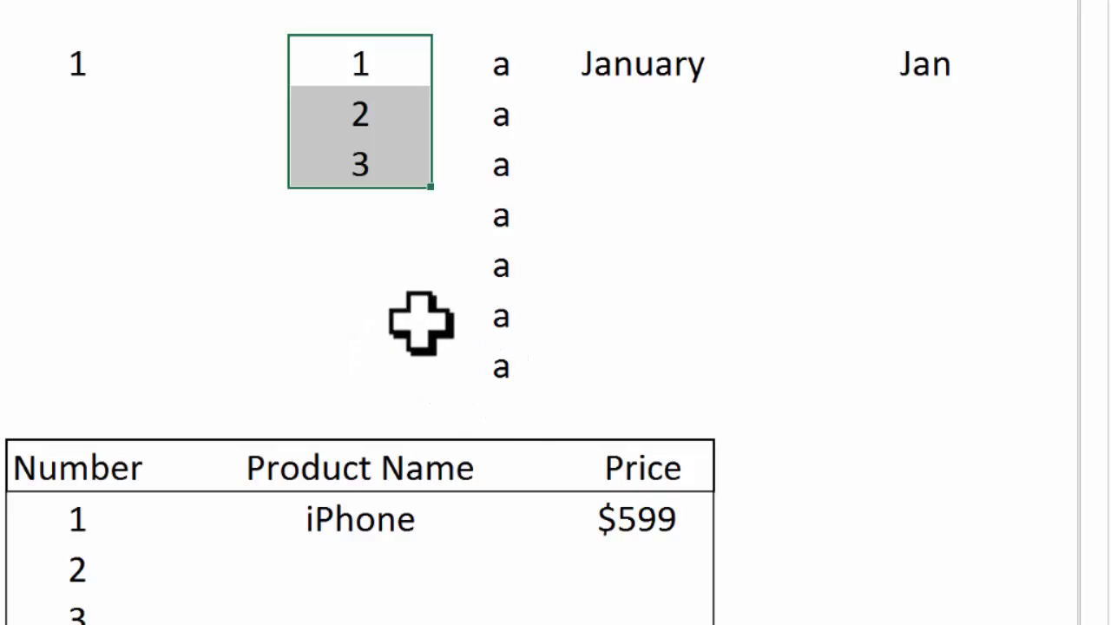
{"action": "double_click", "coordinate": [428, 186]}
{"action": "left_click", "coordinate": [686, 253]}
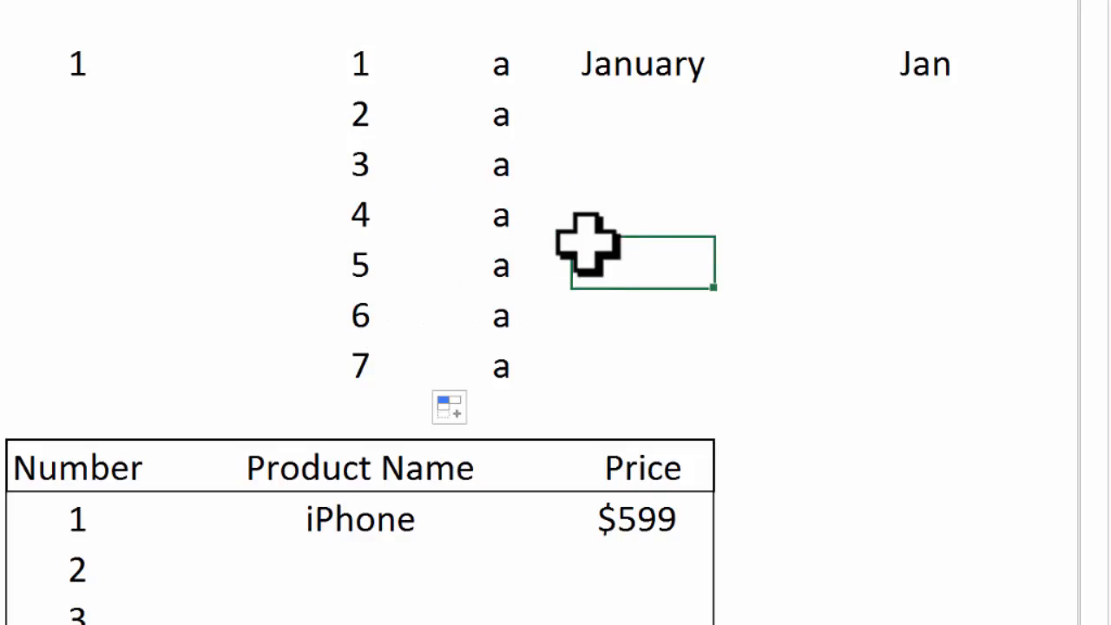
- Auto-fill the month names from January in J6 down to July in J12
{"action": "left_click", "coordinate": [668, 63]}
{"action": "left_click_drag", "start_coordinate": [715, 86], "coordinate": [692, 377]}
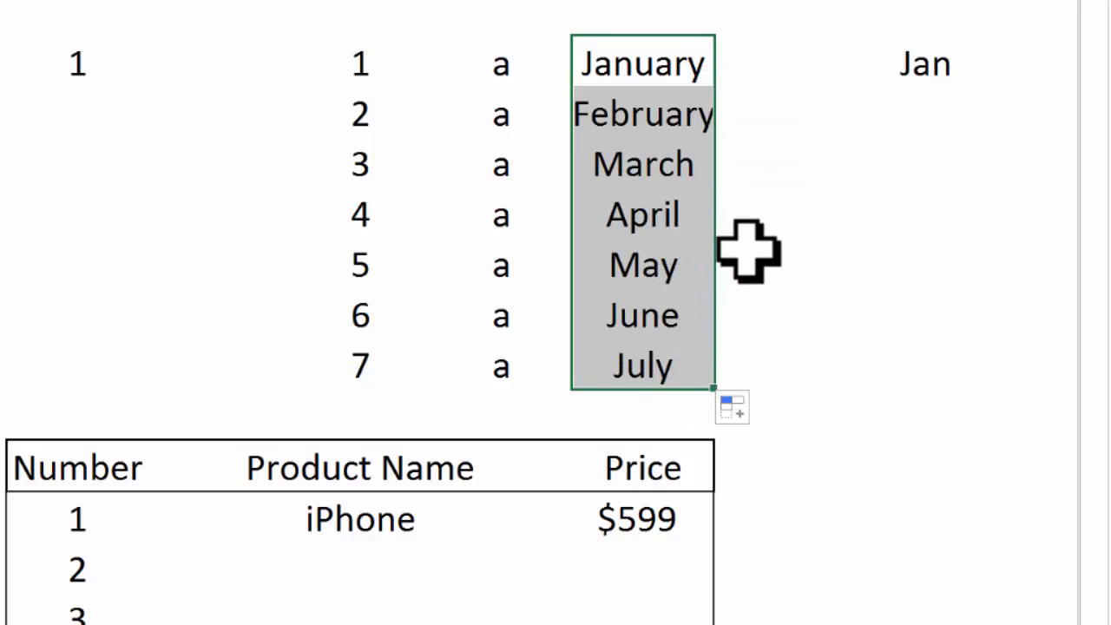
{"action": "left_click", "coordinate": [799, 223]}
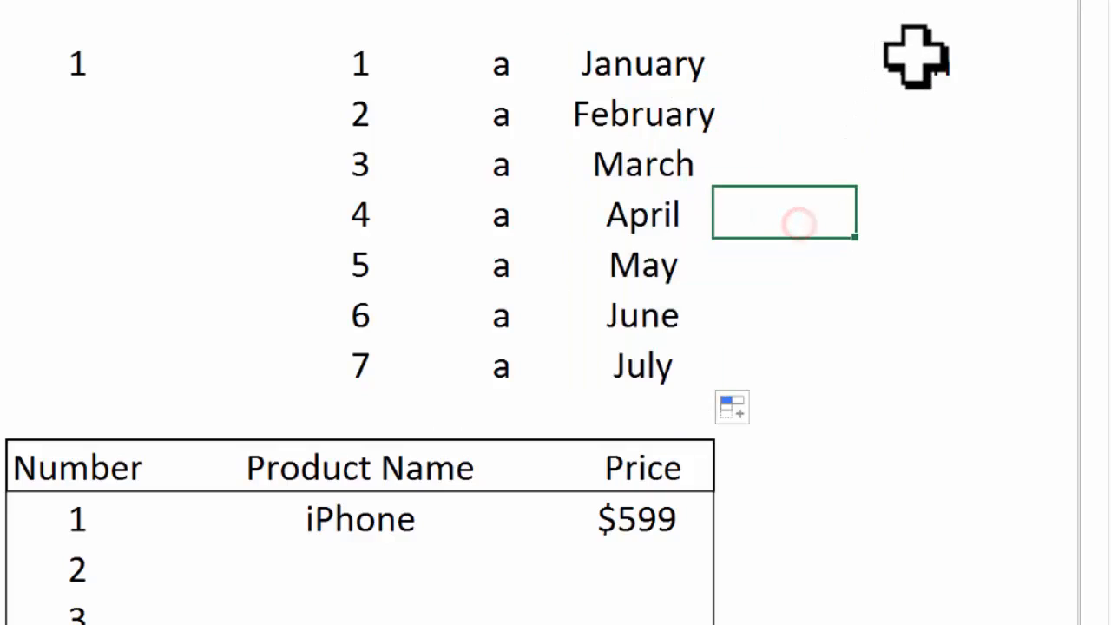
- Auto-fill the abbreviated months from Jan in L6 down the column through Dec, and undo the fill
{"action": "left_click", "coordinate": [916, 56]}
{"action": "type", "text": "Jan"}
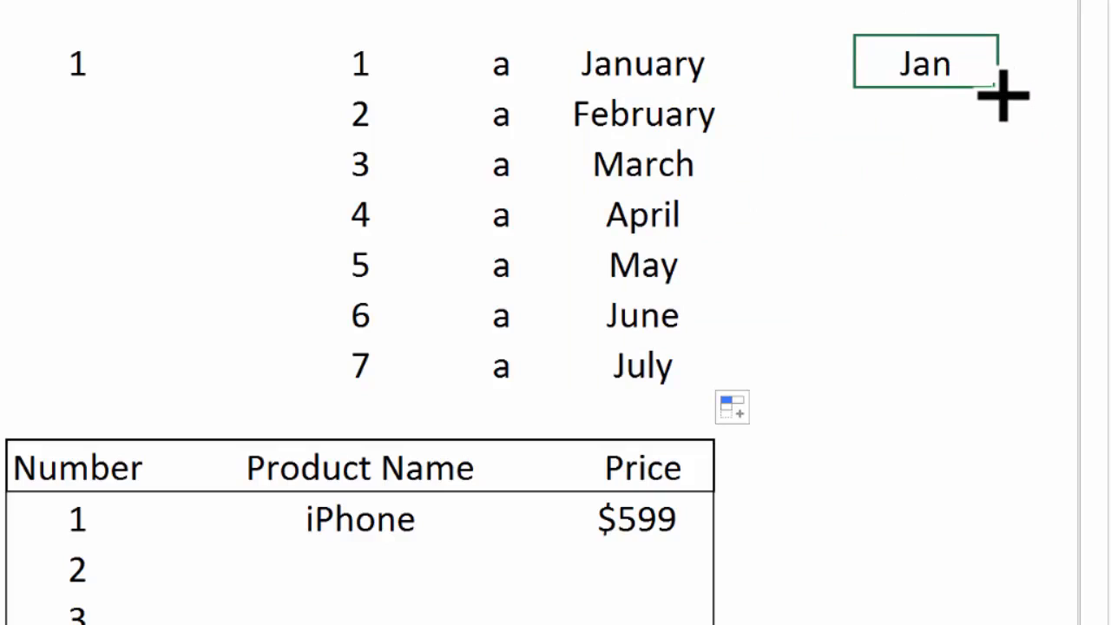
{"action": "left_click_drag", "start_coordinate": [1003, 100], "coordinate": [1004, 624]}
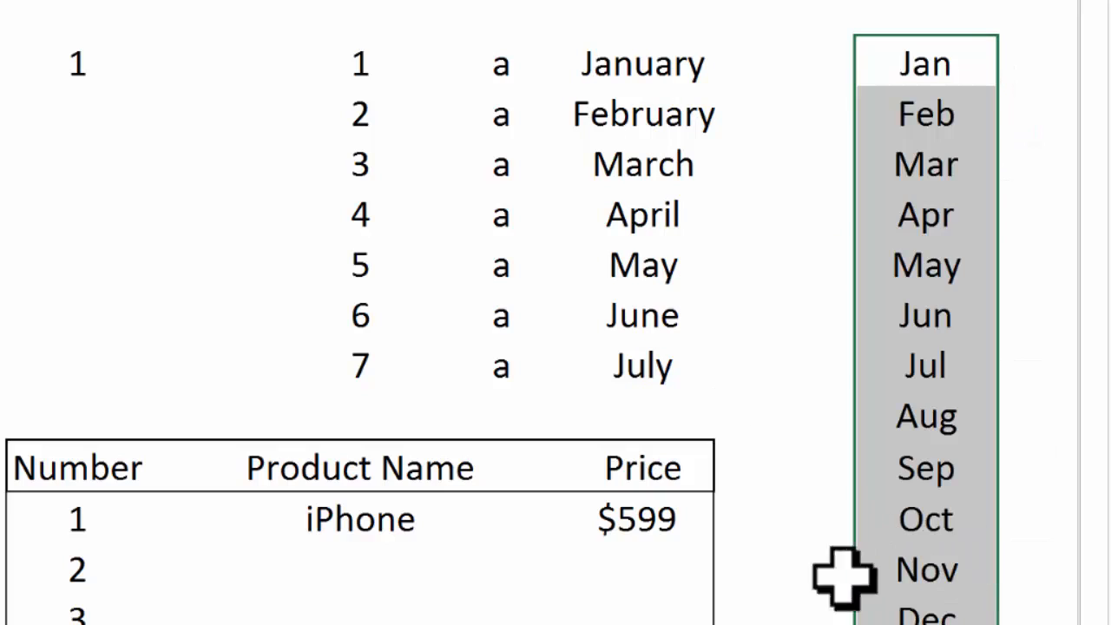
{"action": "left_click", "coordinate": [964, 624]}
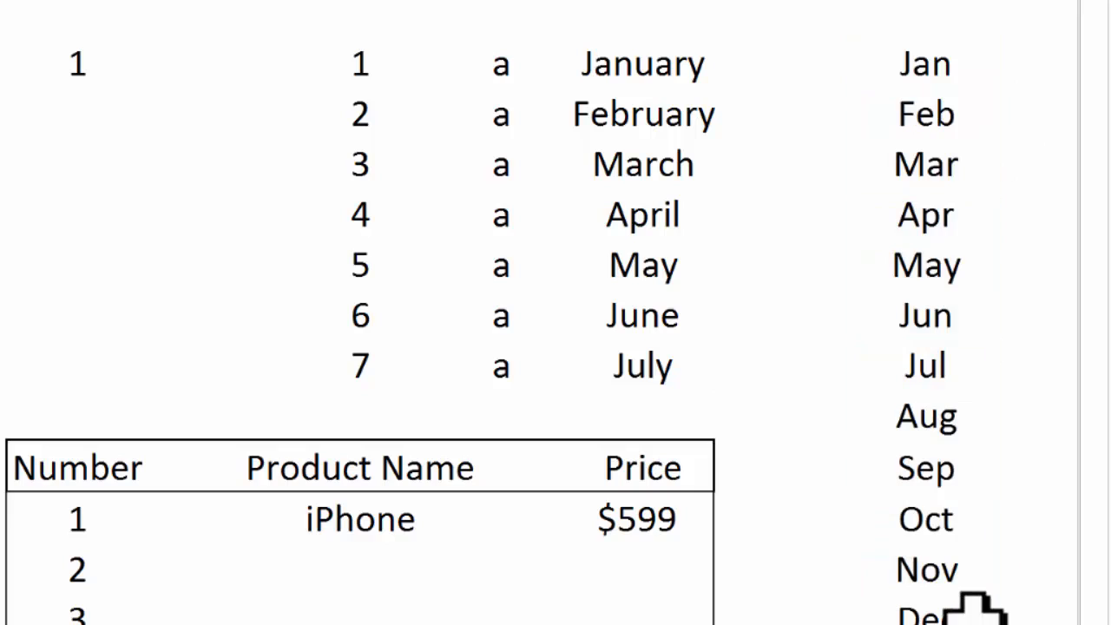
{"action": "left_click", "coordinate": [880, 295]}
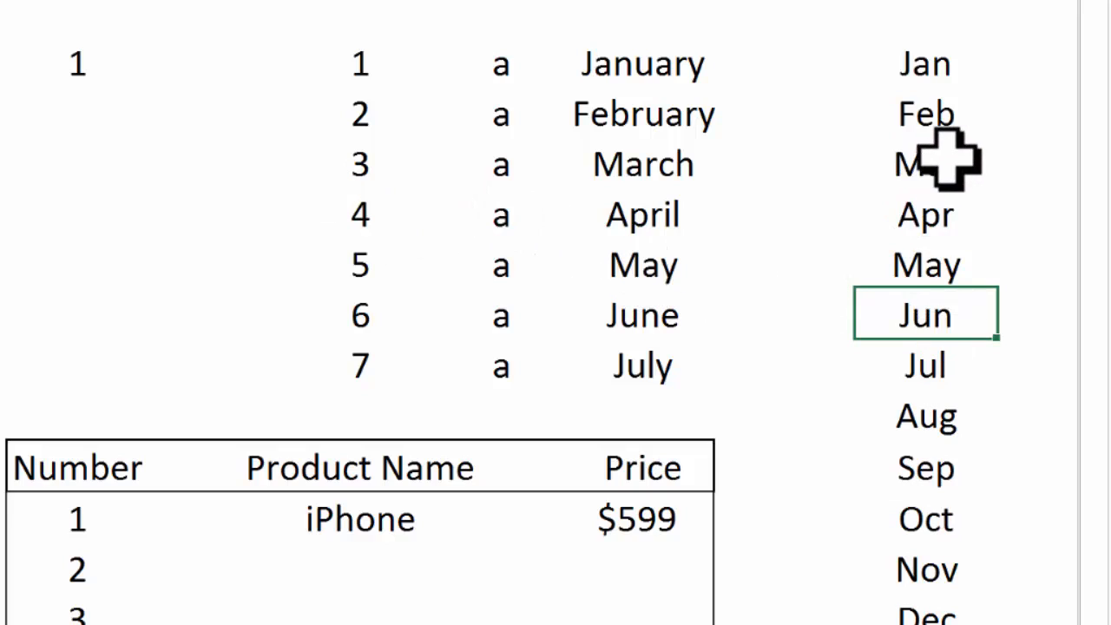
{"action": "key", "text": "ctrl+z"}
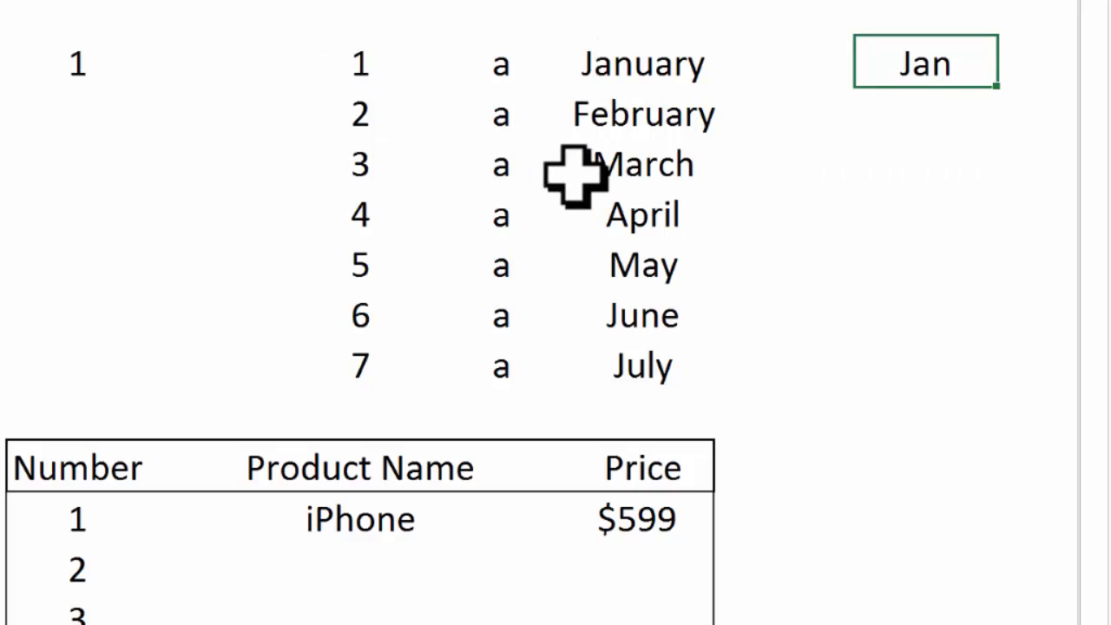
{"action": "left_click", "coordinate": [503, 111]}
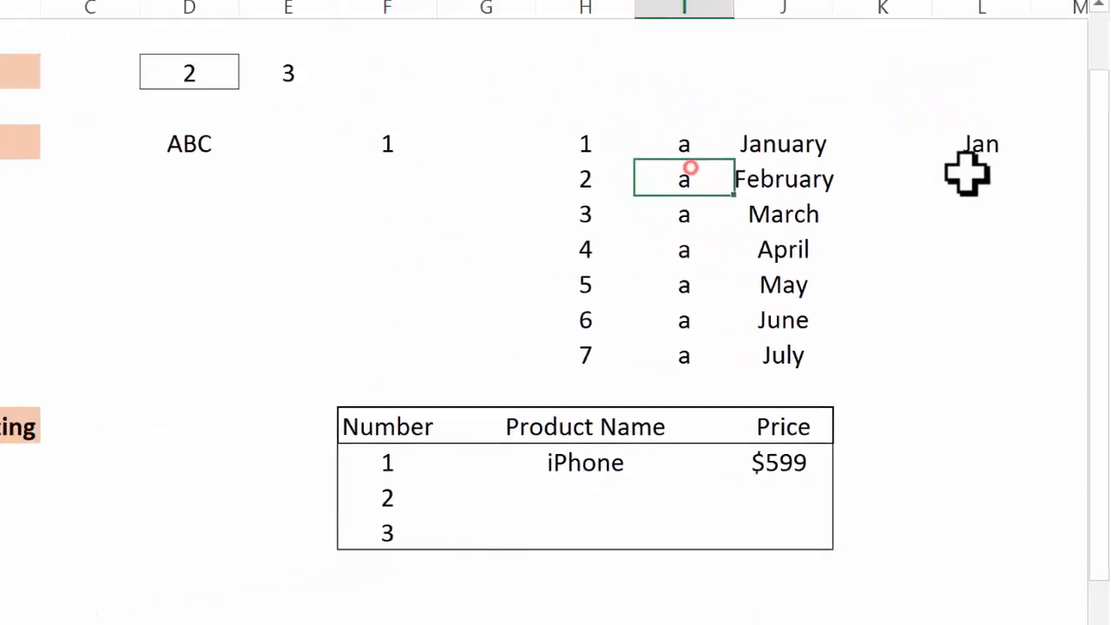
{"action": "left_click_drag", "start_coordinate": [878, 68], "coordinate": [27, 315]}
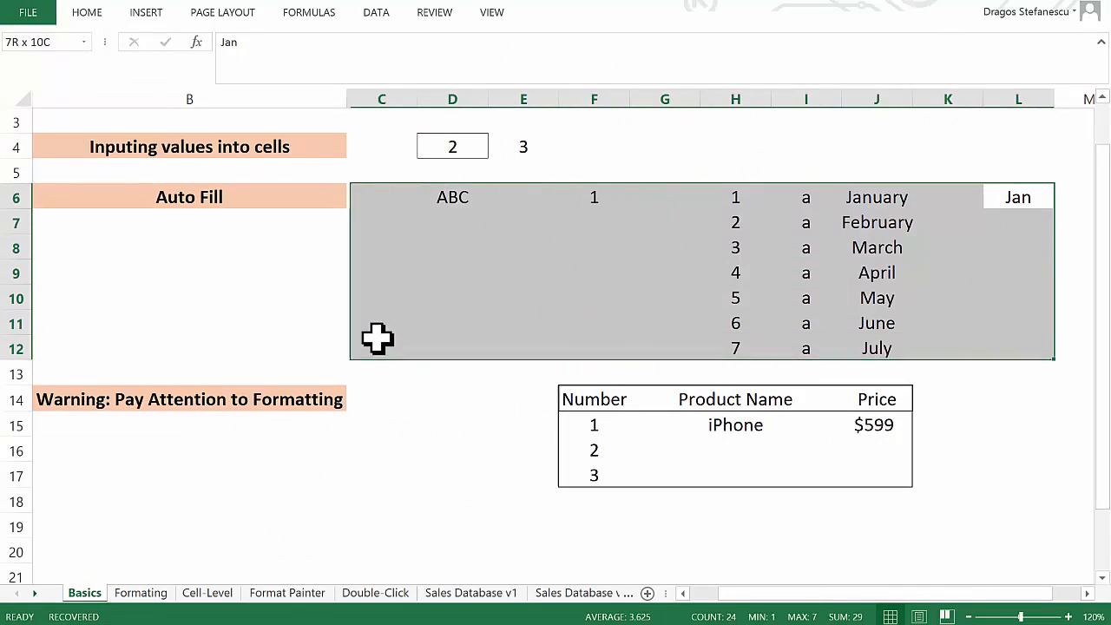
{"action": "left_click_drag", "start_coordinate": [378, 339], "coordinate": [366, 344]}
{"action": "left_click", "coordinate": [502, 290]}
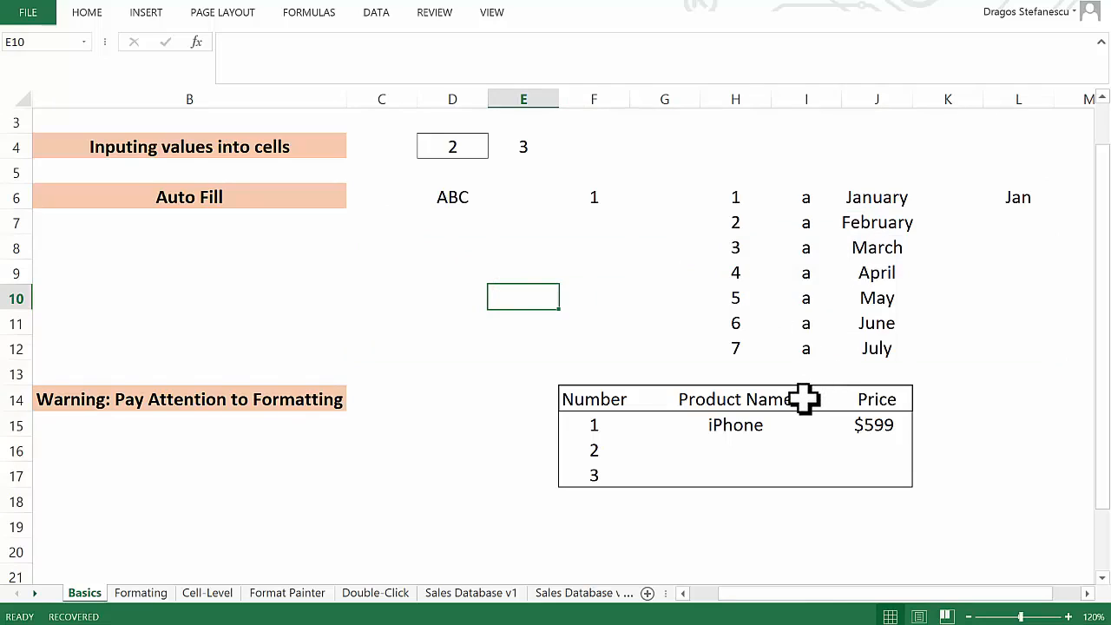
- Auto-fill iPhone from H15 down to H17 in the Product Name column of the bordered table
{"action": "left_click", "coordinate": [753, 423]}
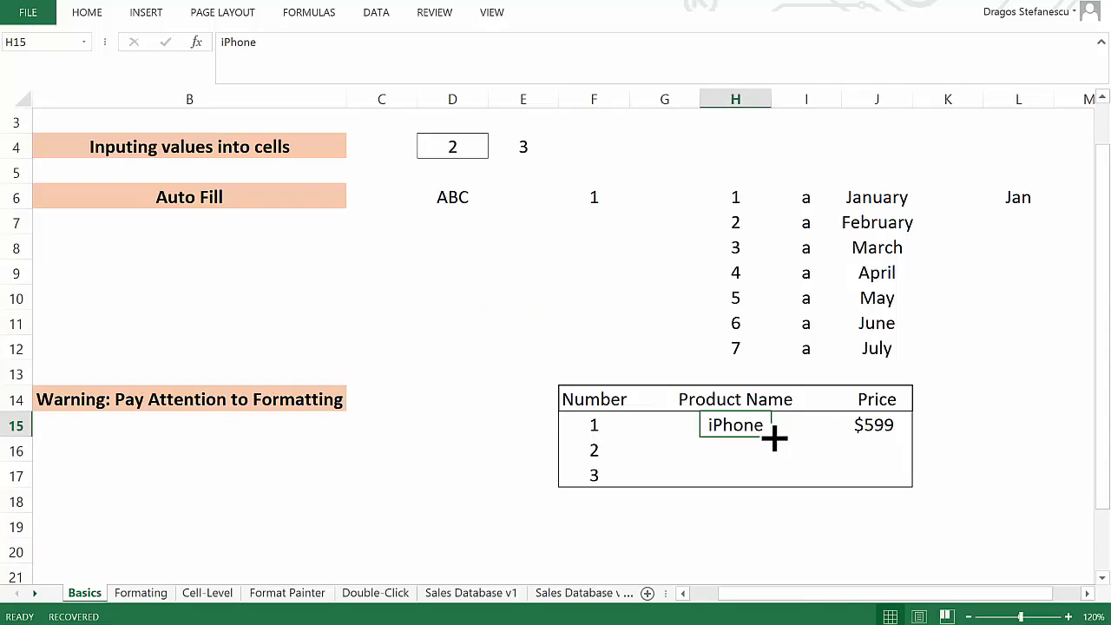
{"action": "left_click_drag", "start_coordinate": [774, 438], "coordinate": [781, 483]}
{"action": "left_click", "coordinate": [744, 525]}
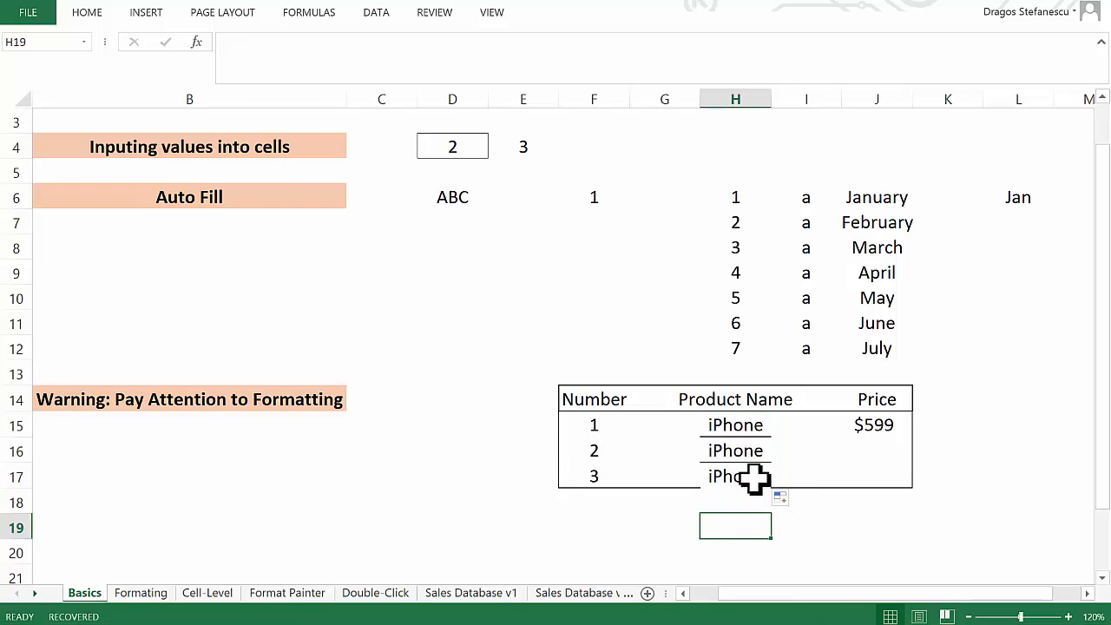
- Examine the cell borders around the filled product names in H15:H17 of the table
{"action": "left_click", "coordinate": [775, 452]}
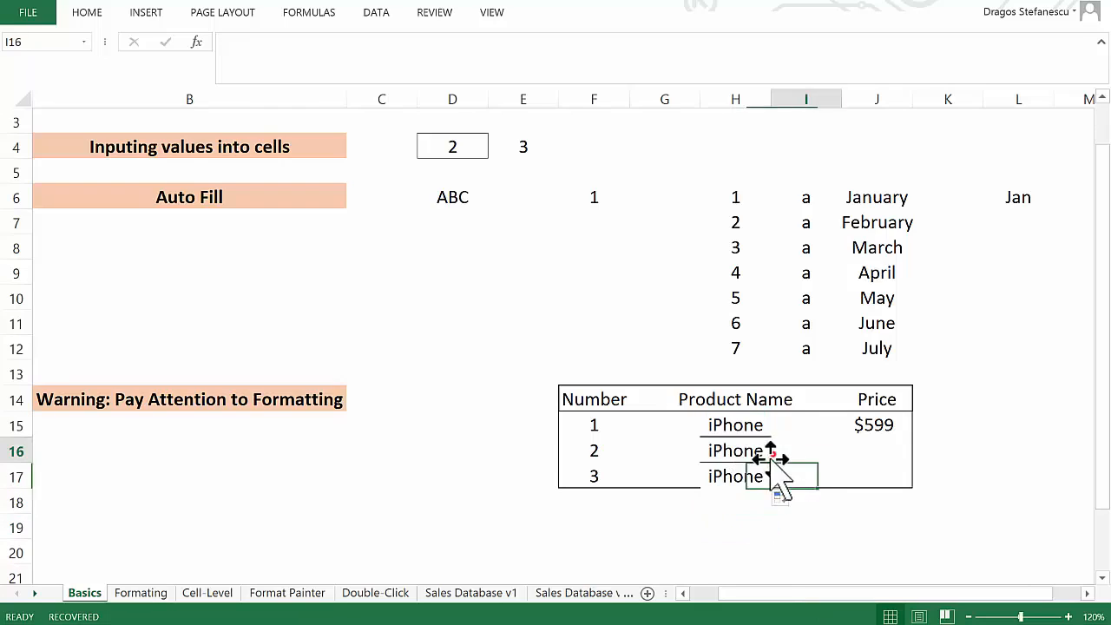
{"action": "left_click", "coordinate": [716, 424]}
{"action": "left_click", "coordinate": [736, 496]}
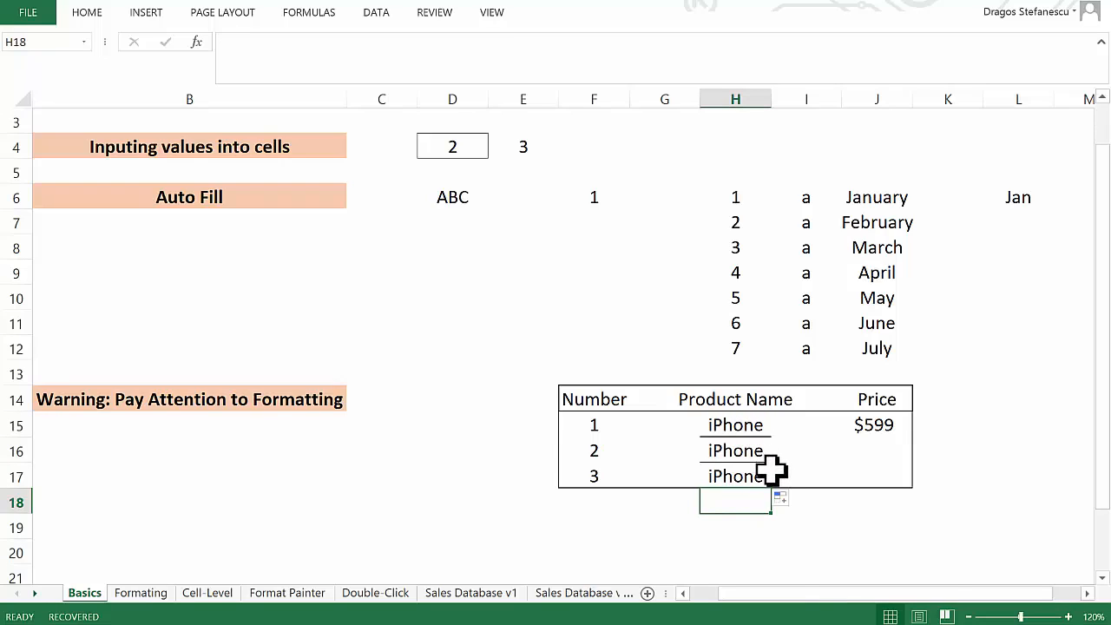
{"action": "left_click", "coordinate": [748, 431]}
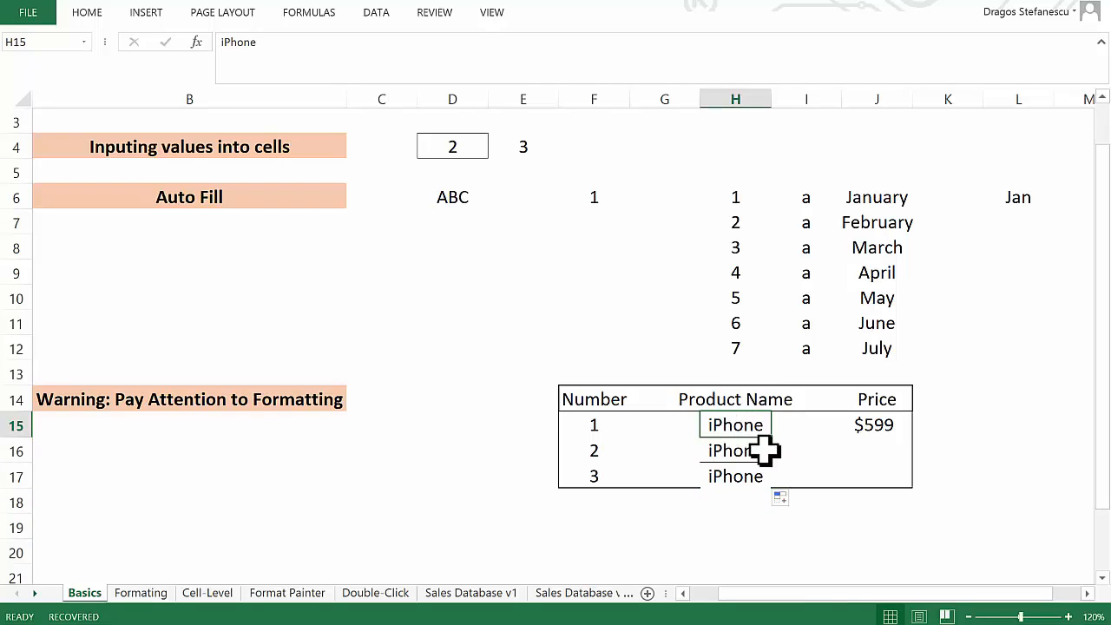
{"action": "left_click", "coordinate": [754, 450]}
{"action": "left_click", "coordinate": [746, 477]}
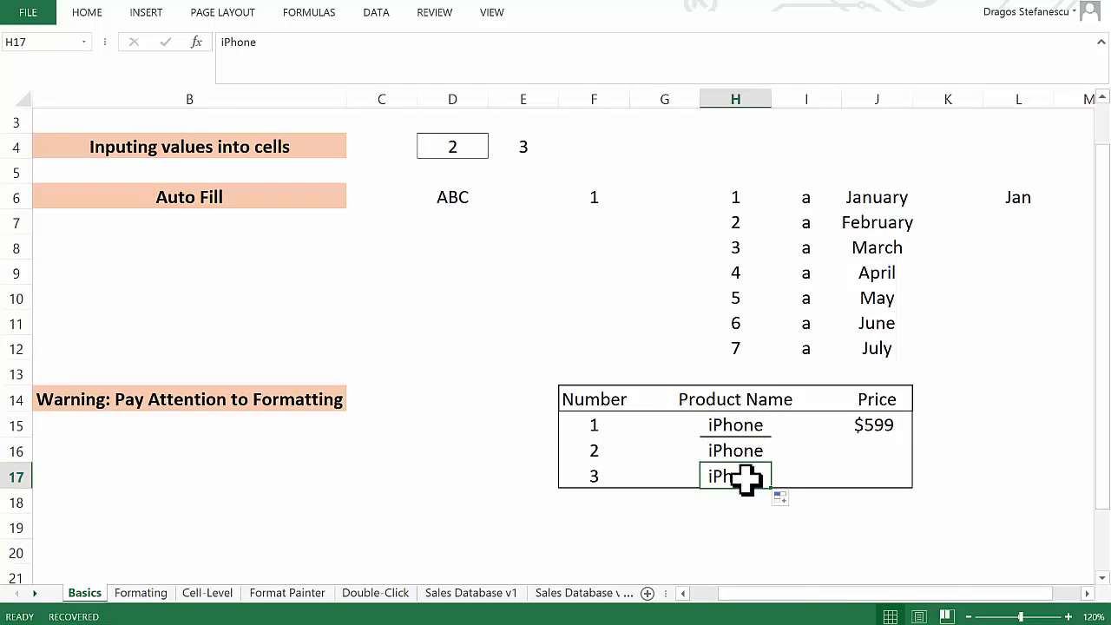
{"action": "left_click", "coordinate": [729, 426]}
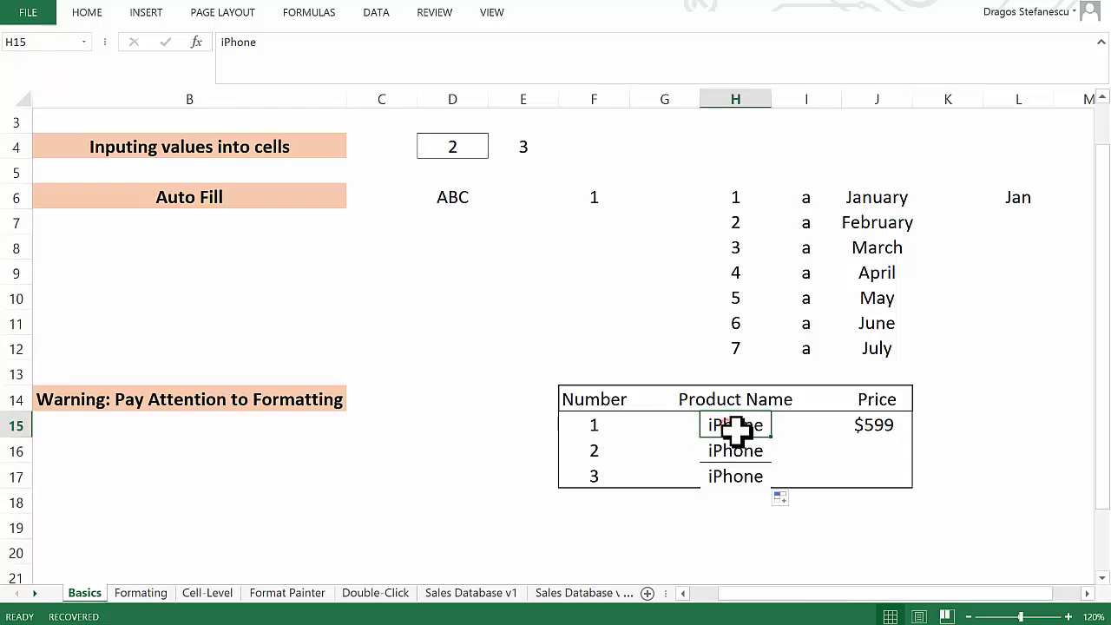
- Auto-fill the $599 price from J15 down to J17, and undo both the price and the product name fills
{"action": "left_click", "coordinate": [891, 425]}
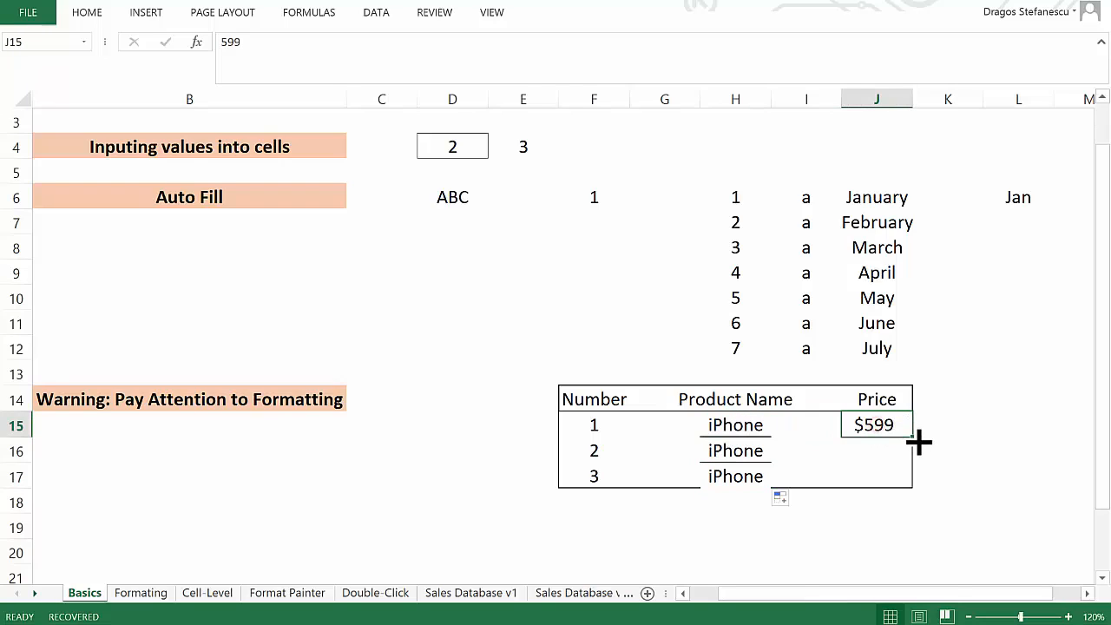
{"action": "left_click_drag", "start_coordinate": [912, 437], "coordinate": [912, 491]}
{"action": "left_click", "coordinate": [880, 531]}
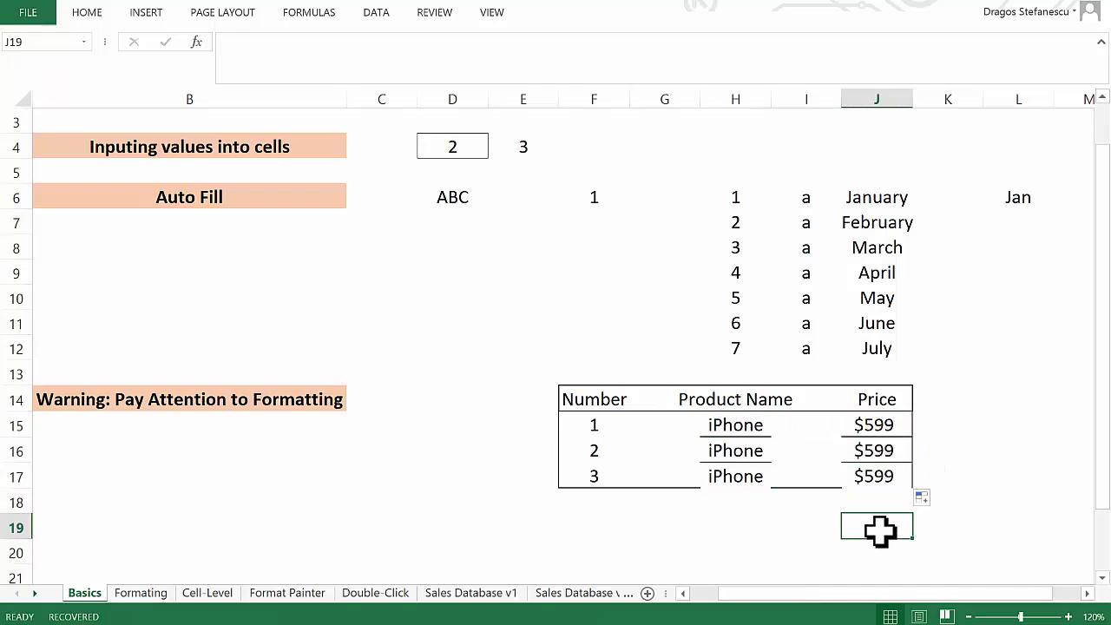
{"action": "key", "text": "ctrl+z"}
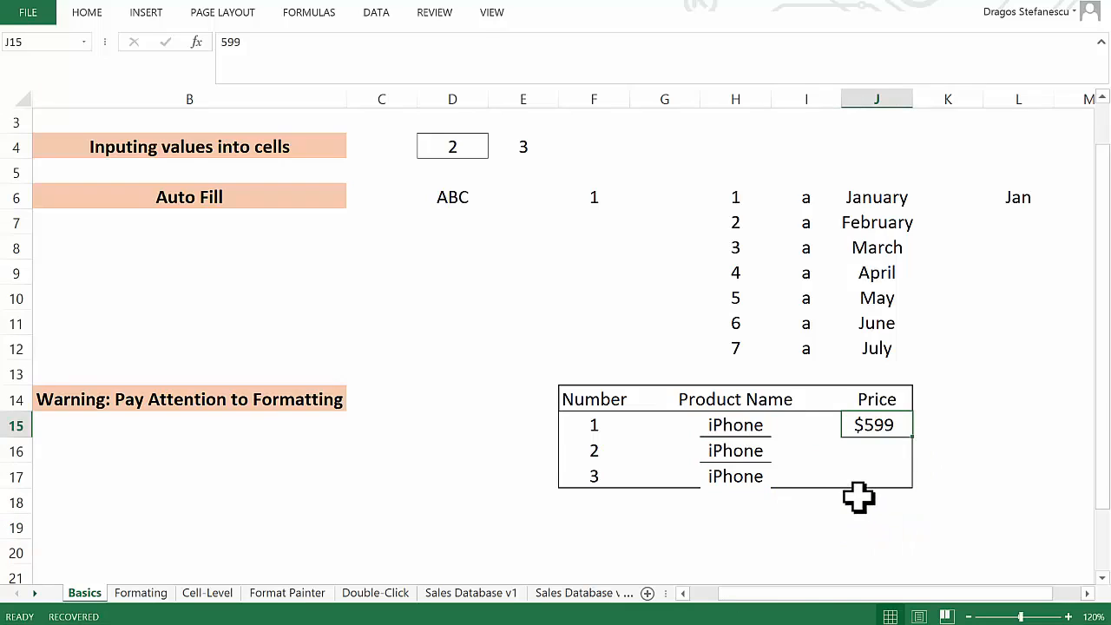
{"action": "key", "text": "ctrl+z"}
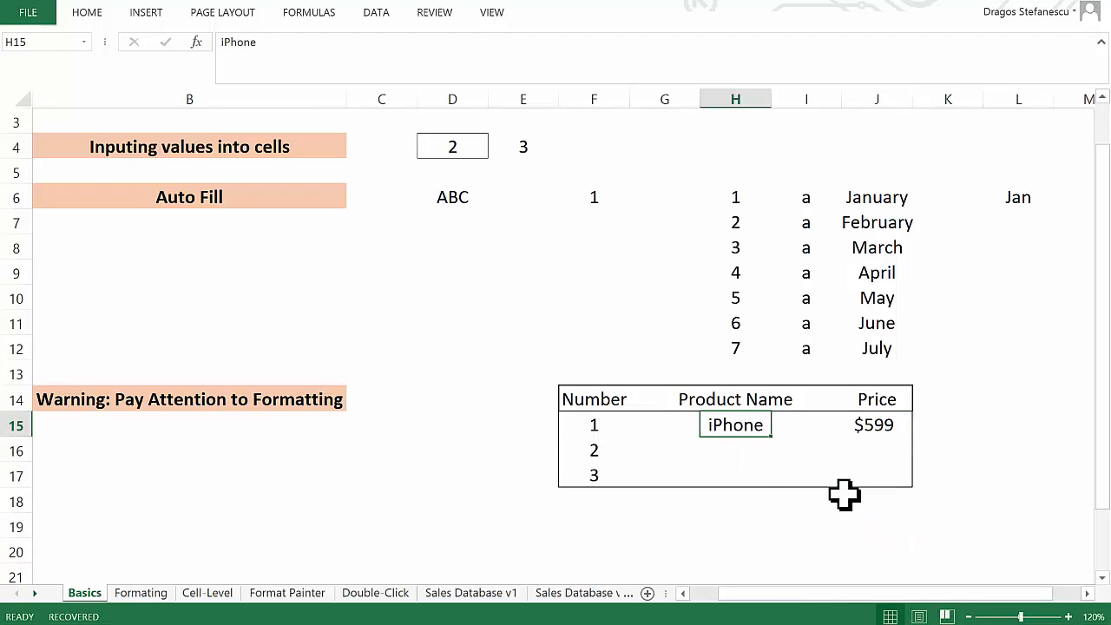